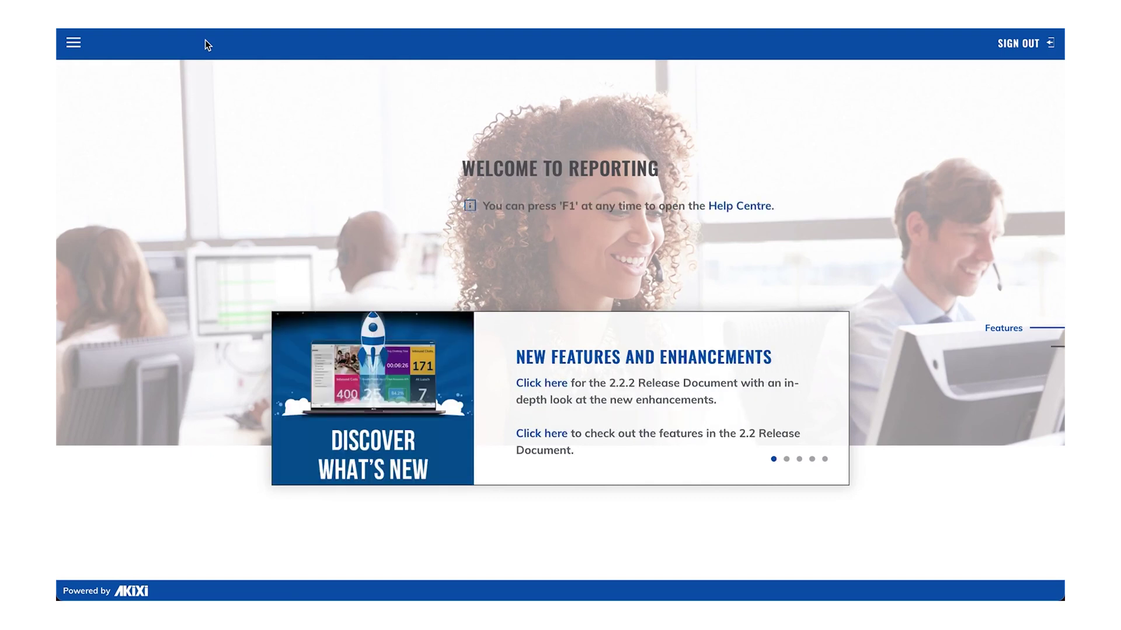
Go to the Reporting section and start a new report from the report list.
left_click(88, 50)
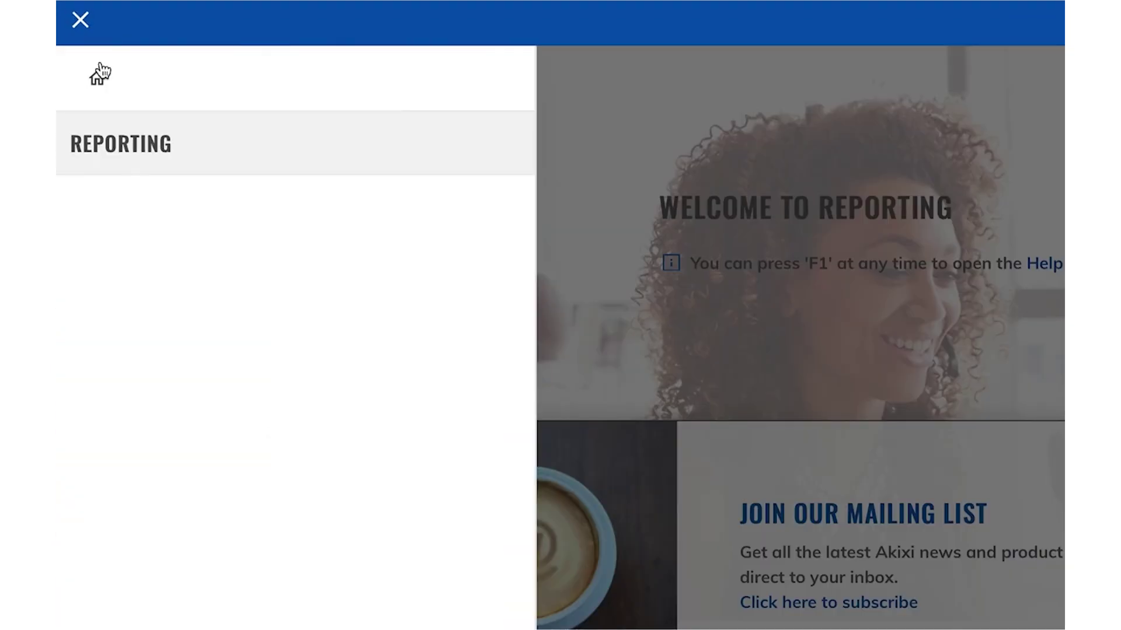
left_click(125, 154)
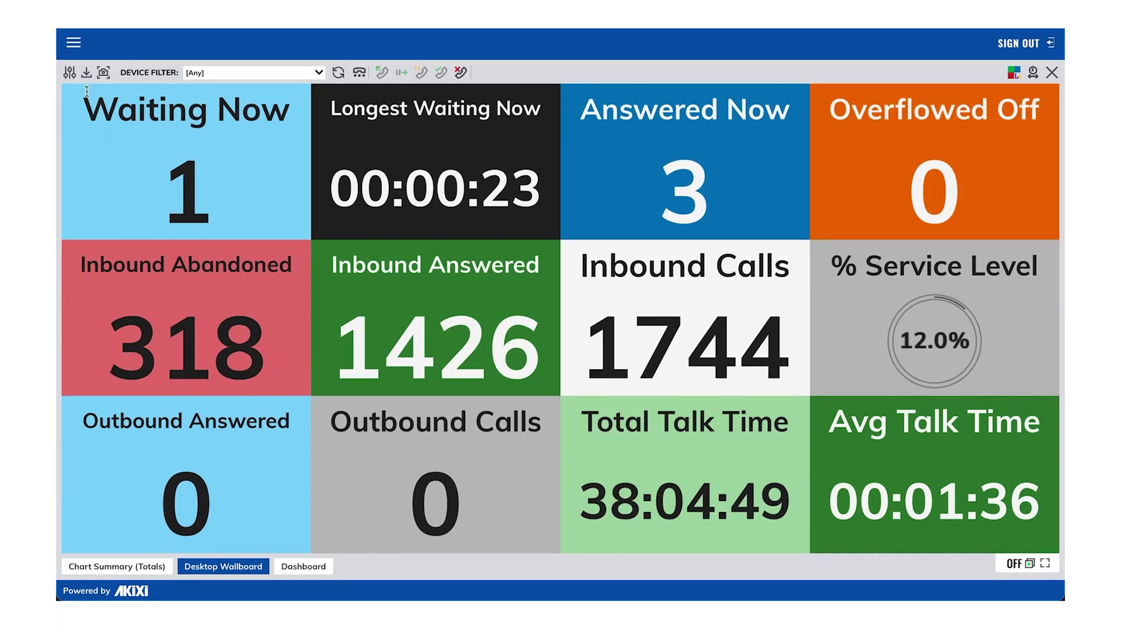
left_click(80, 20)
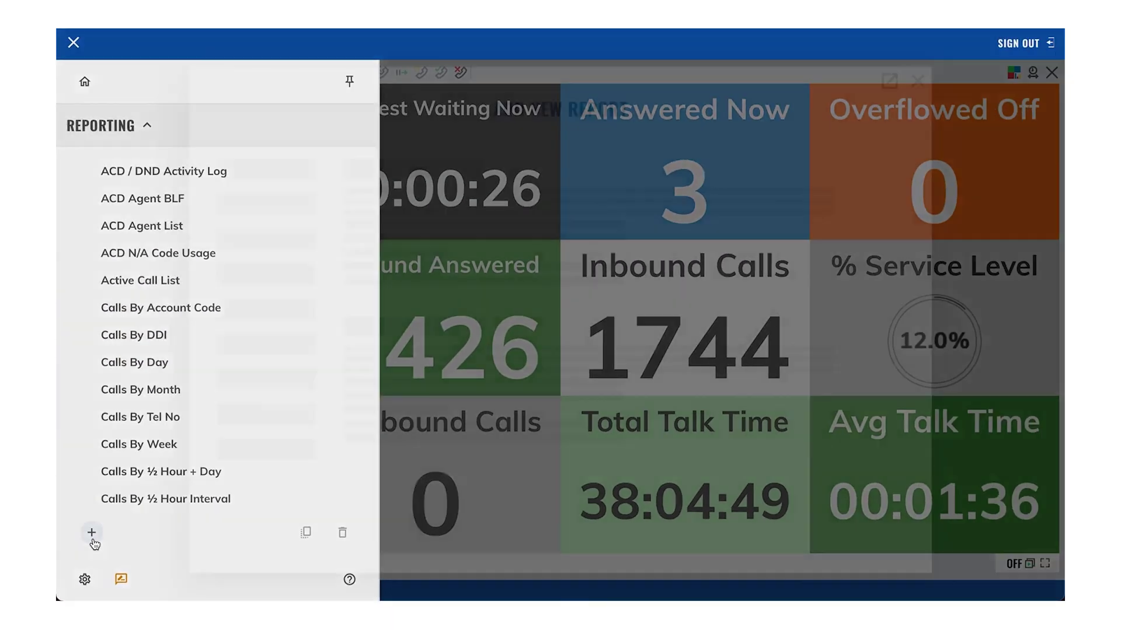
left_click(104, 526)
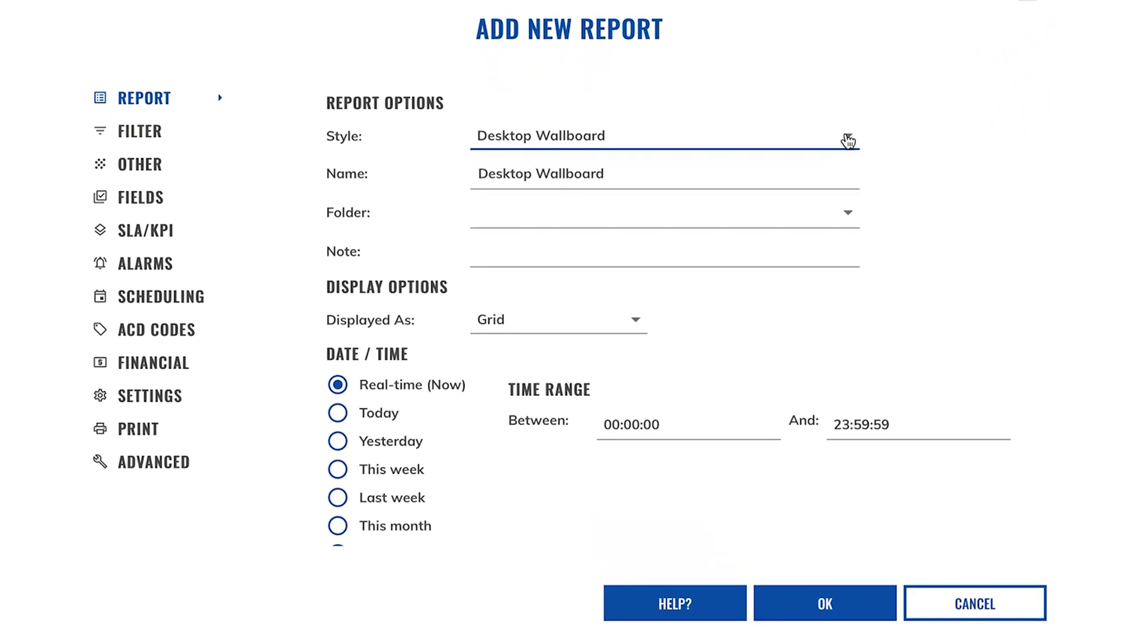
Set the report style to Extension List and name it 'Sales Team Weekly Report'.
left_click(847, 141)
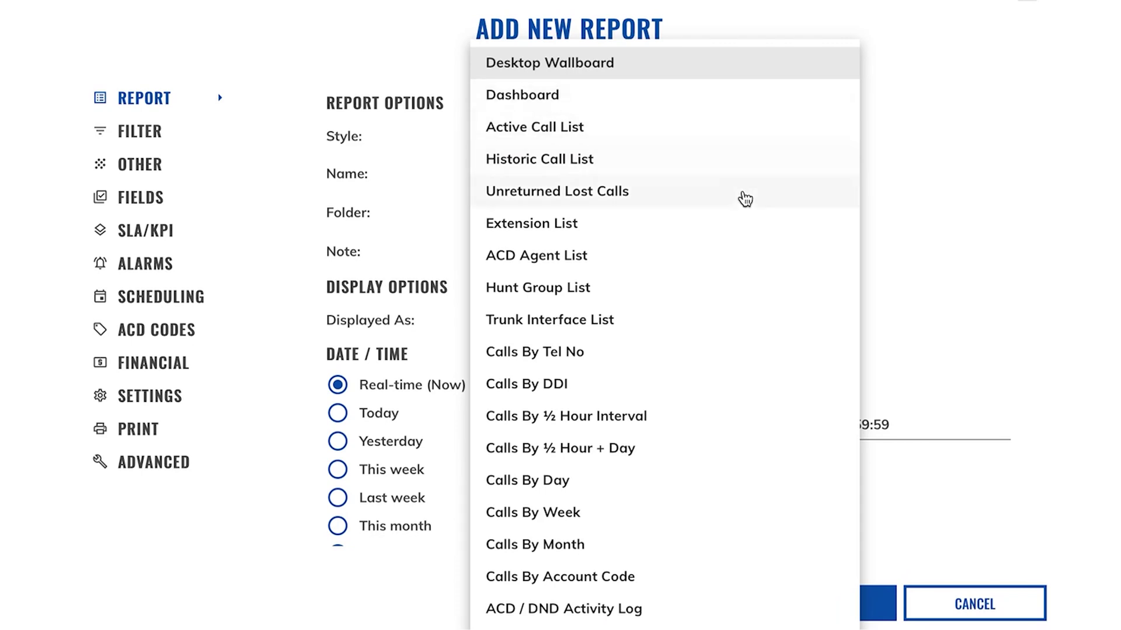
left_click(652, 226)
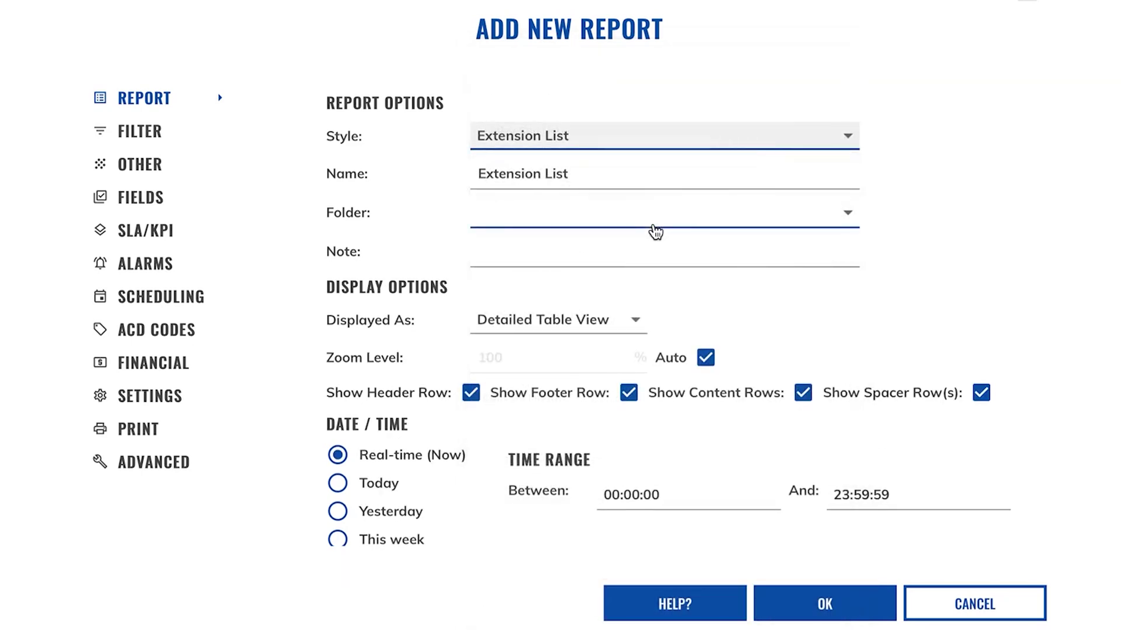
left_click(611, 176)
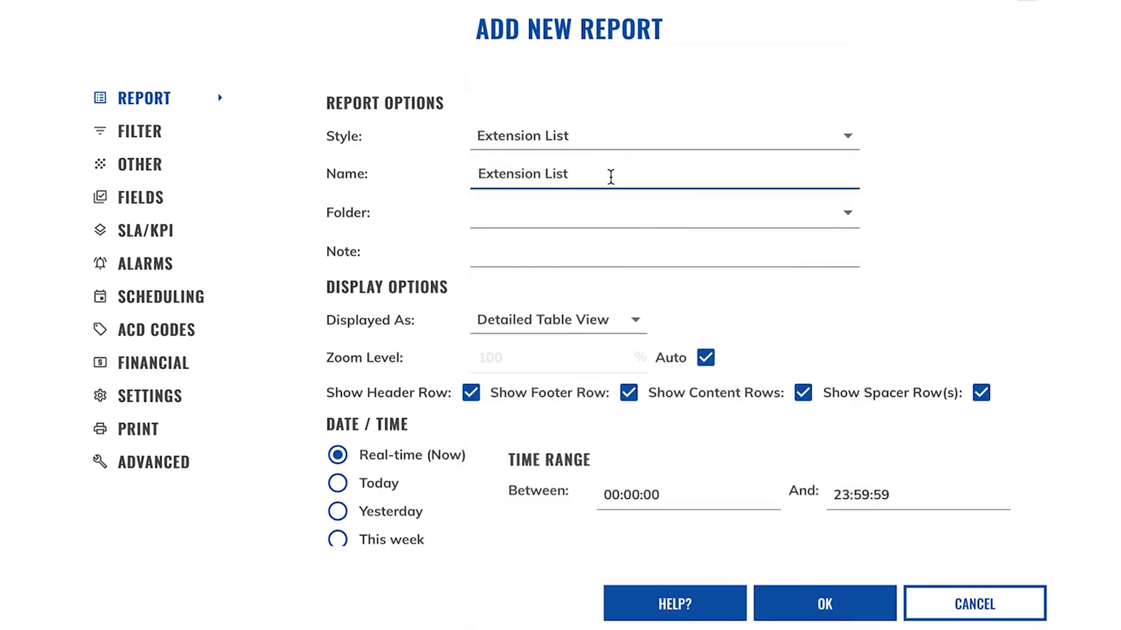
key("ctrl+a")
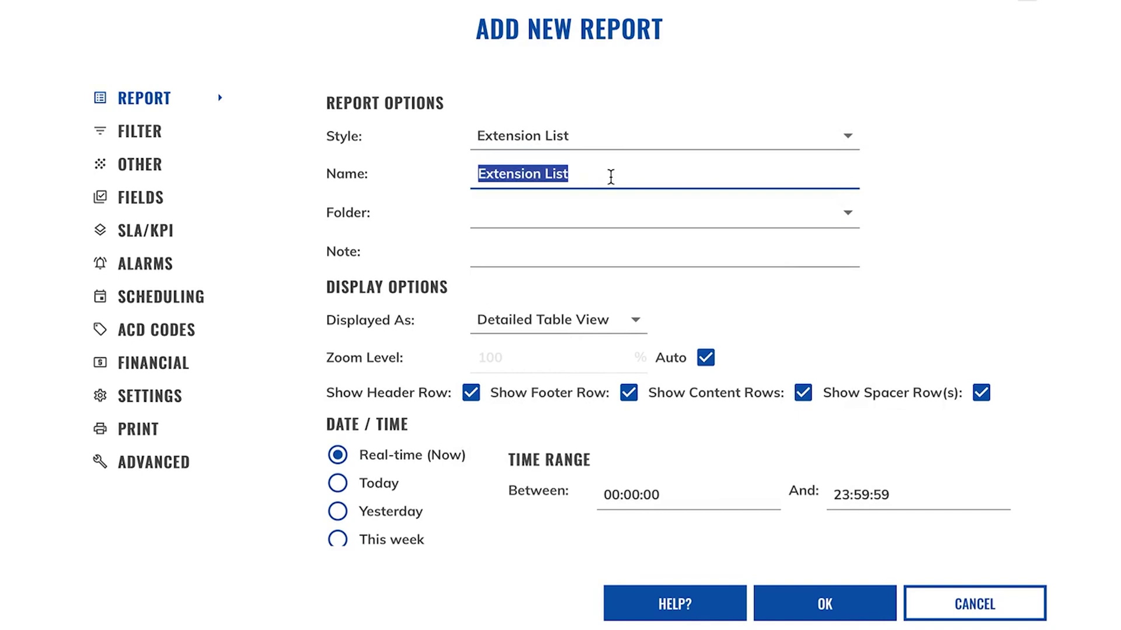
type("Sales Tea")
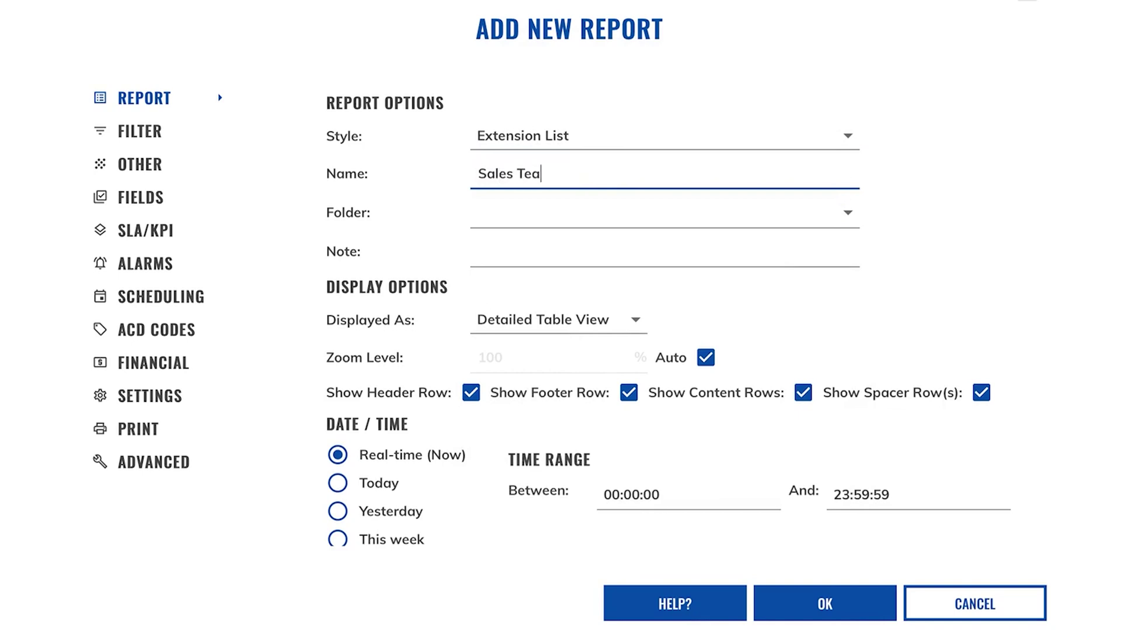
type("m Weekly Report")
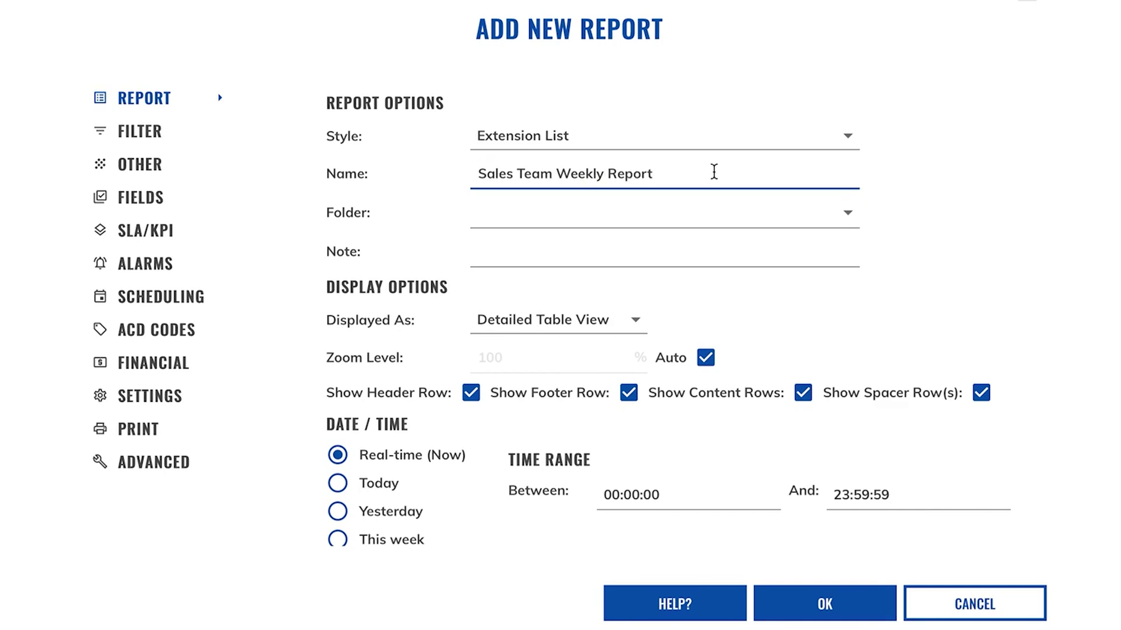
left_click(929, 196)
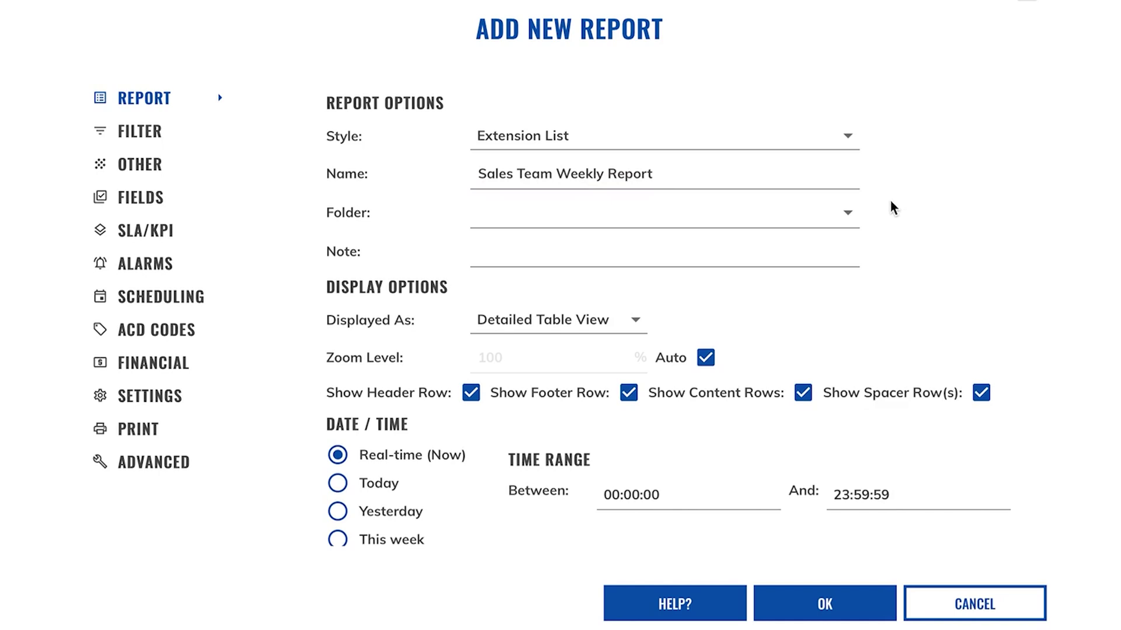
File the report in the Sales folder.
left_click(847, 212)
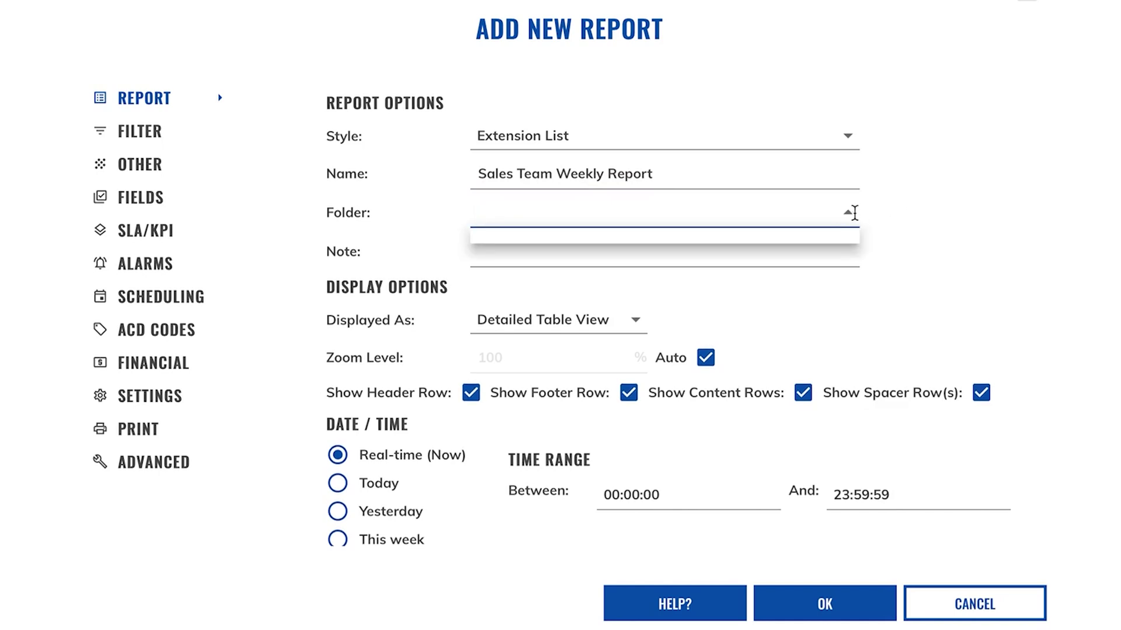
left_click(906, 218)
left_click(622, 215)
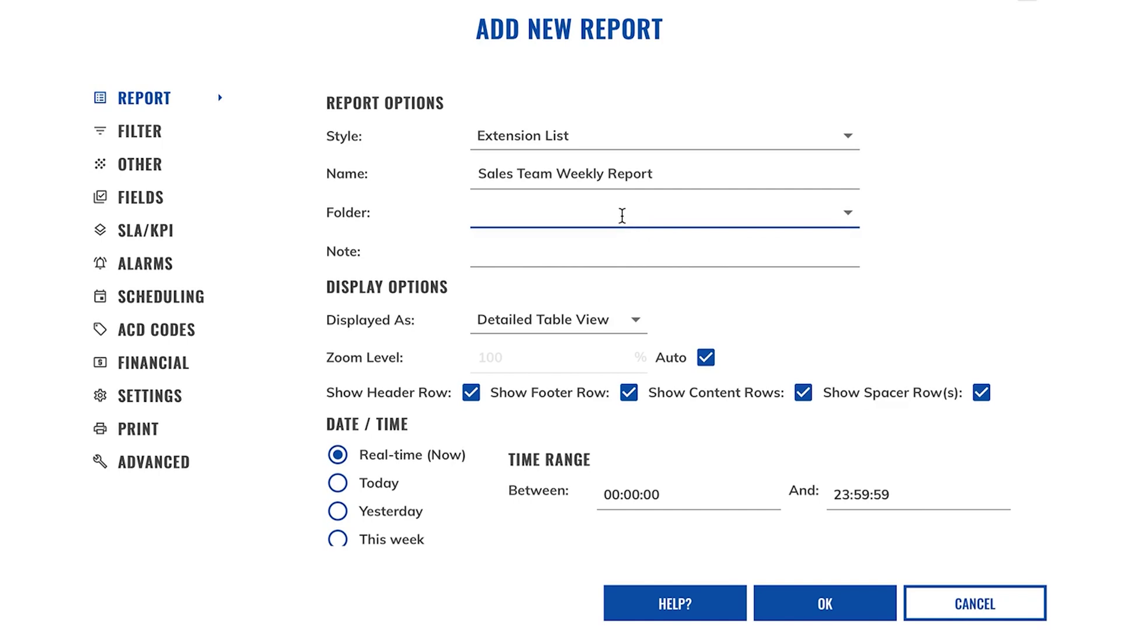
type("Sales")
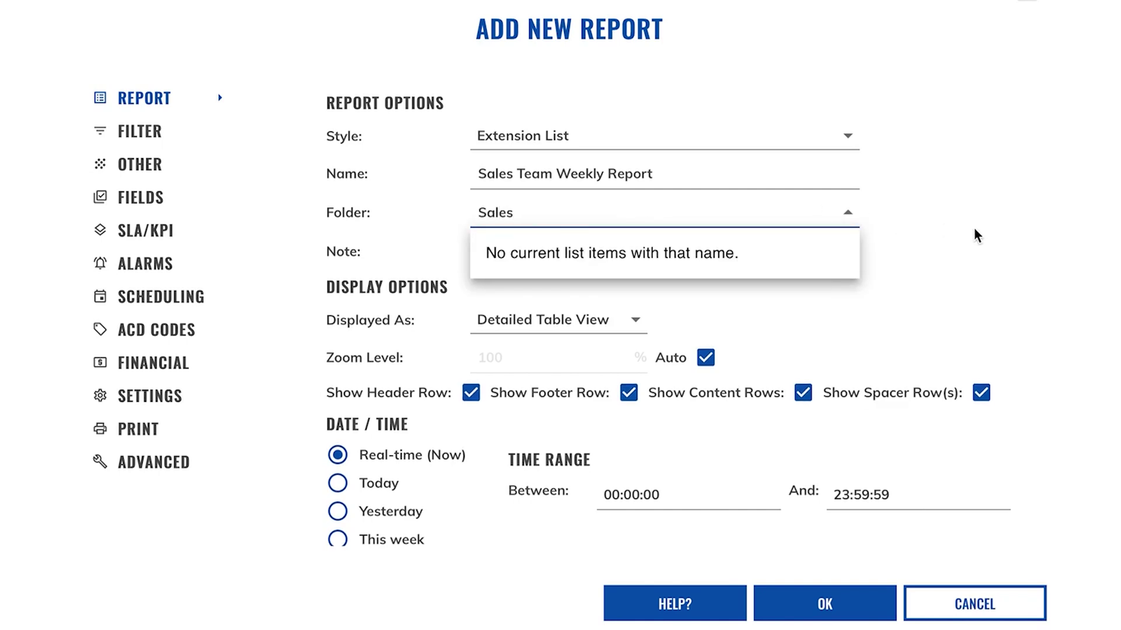
left_click(977, 236)
Add the note 'Monday - Friday' and check the report name.
left_click(810, 241)
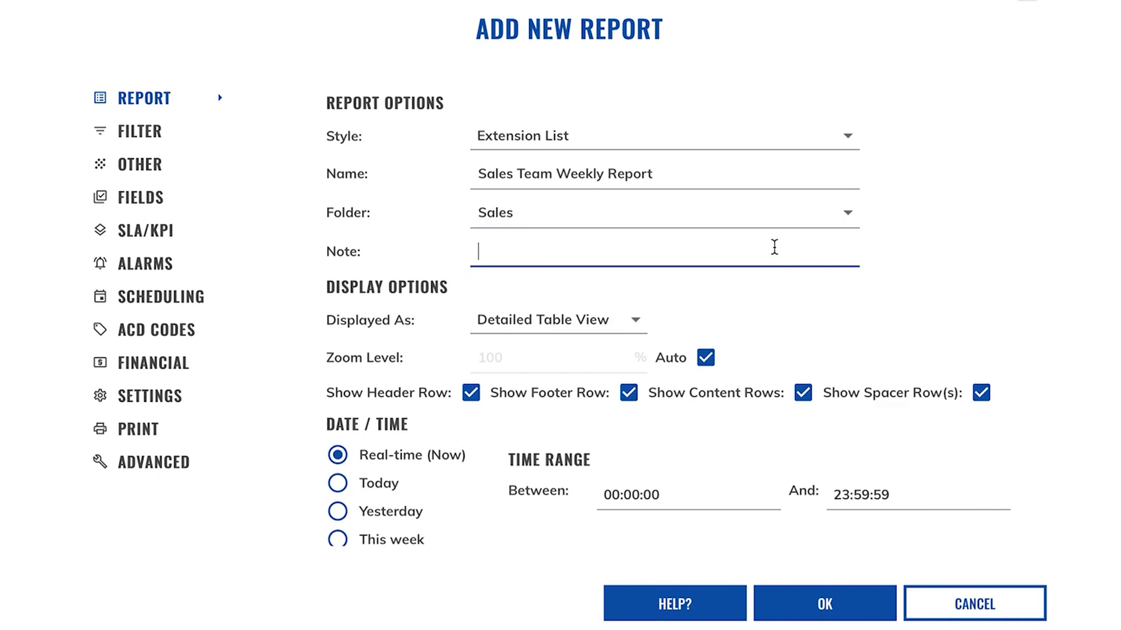
type("Monday - Friday")
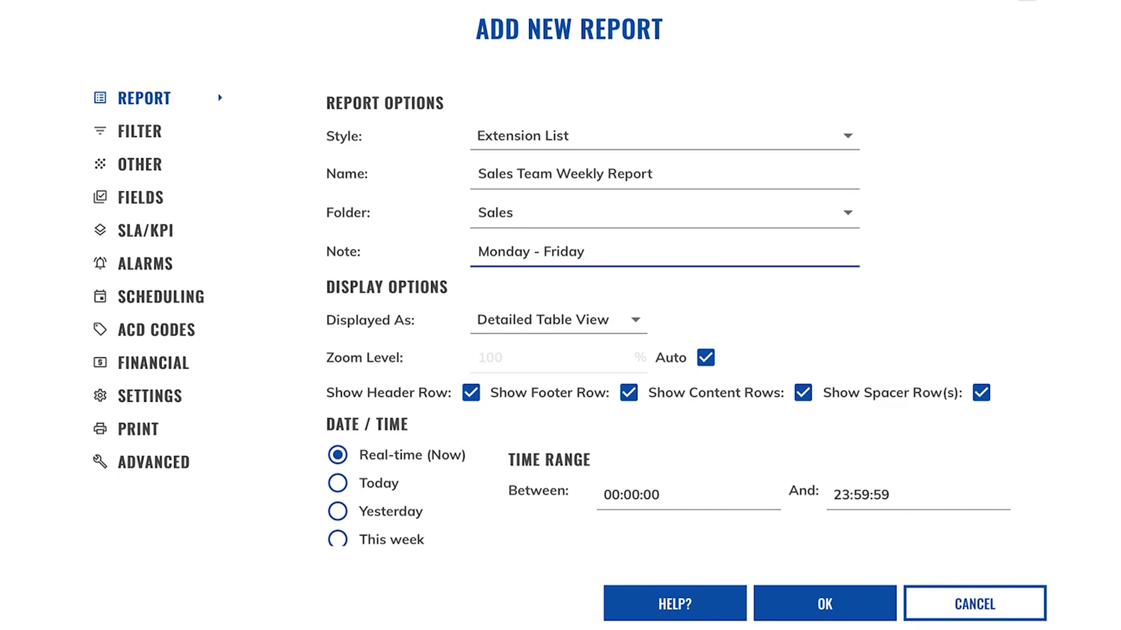
left_click(941, 318)
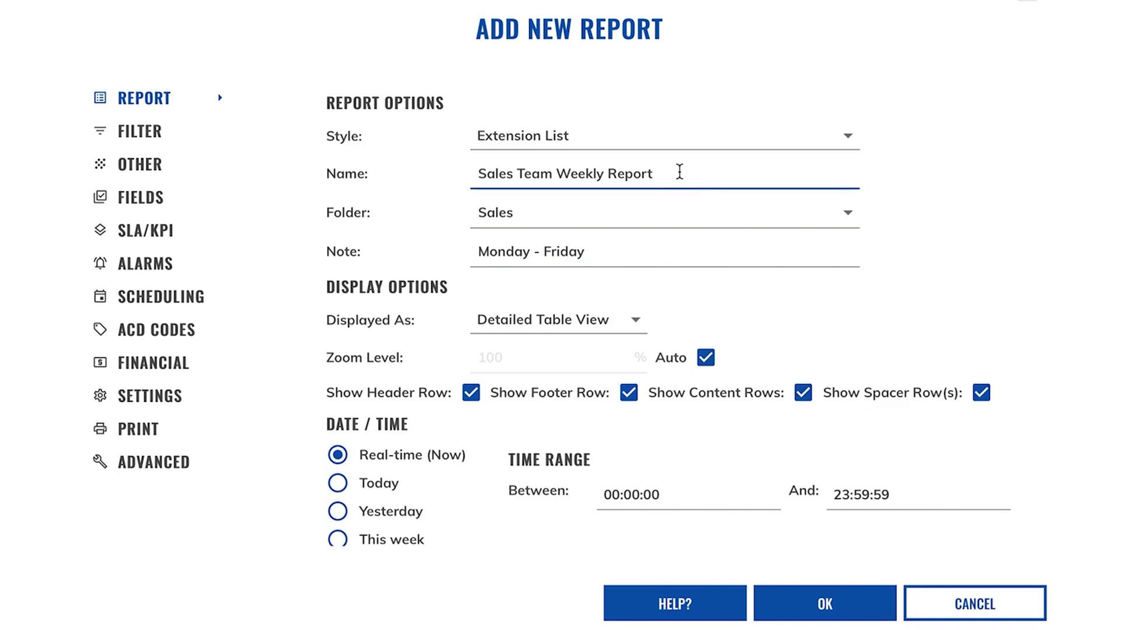
left_click_drag(679, 173, 479, 173)
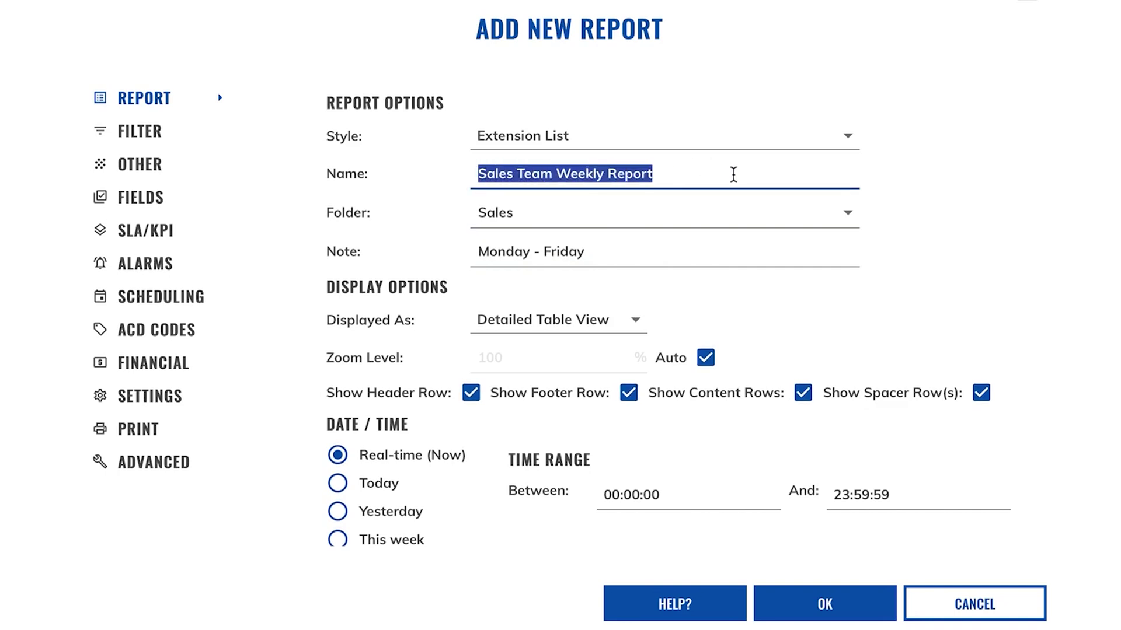
left_click(733, 173)
left_click(886, 299)
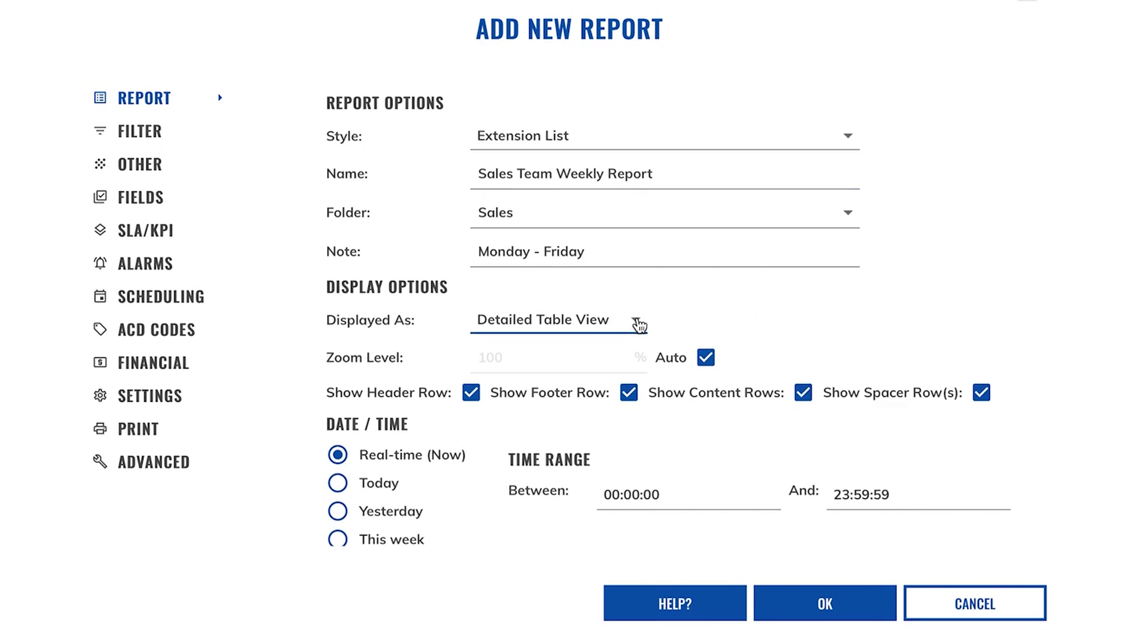
left_click(637, 325)
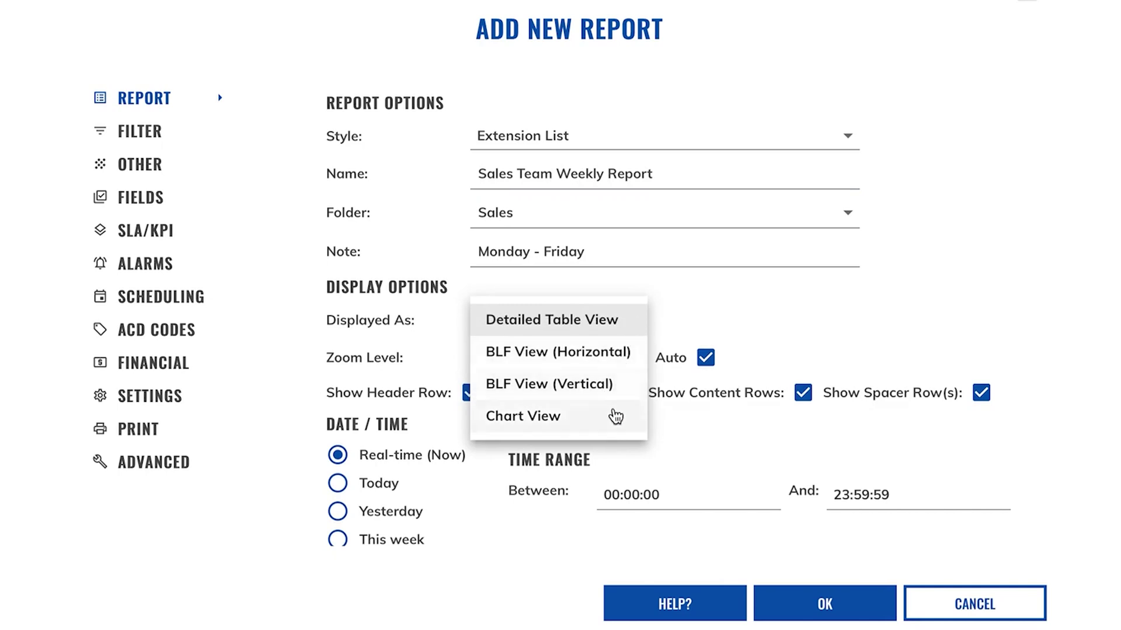
left_click(614, 418)
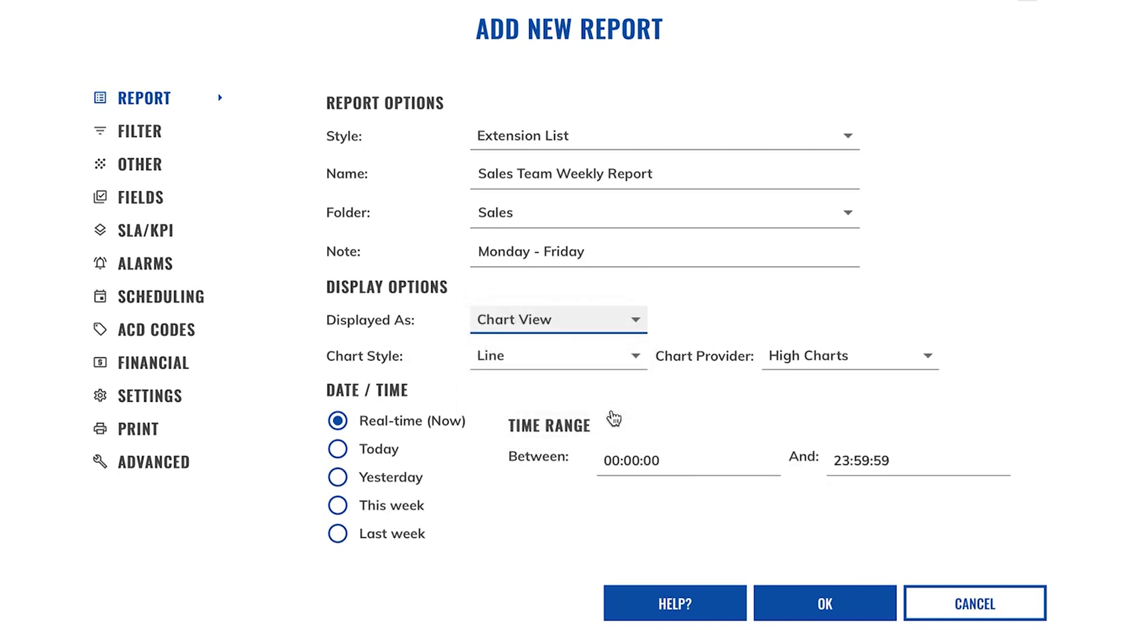
left_click(635, 360)
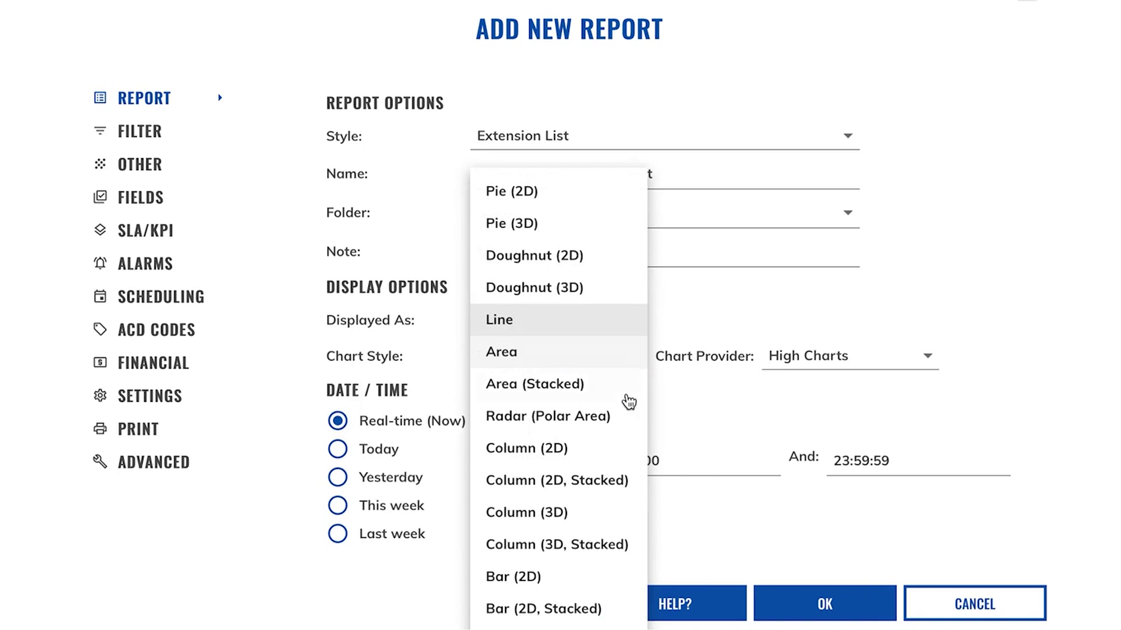
left_click(583, 461)
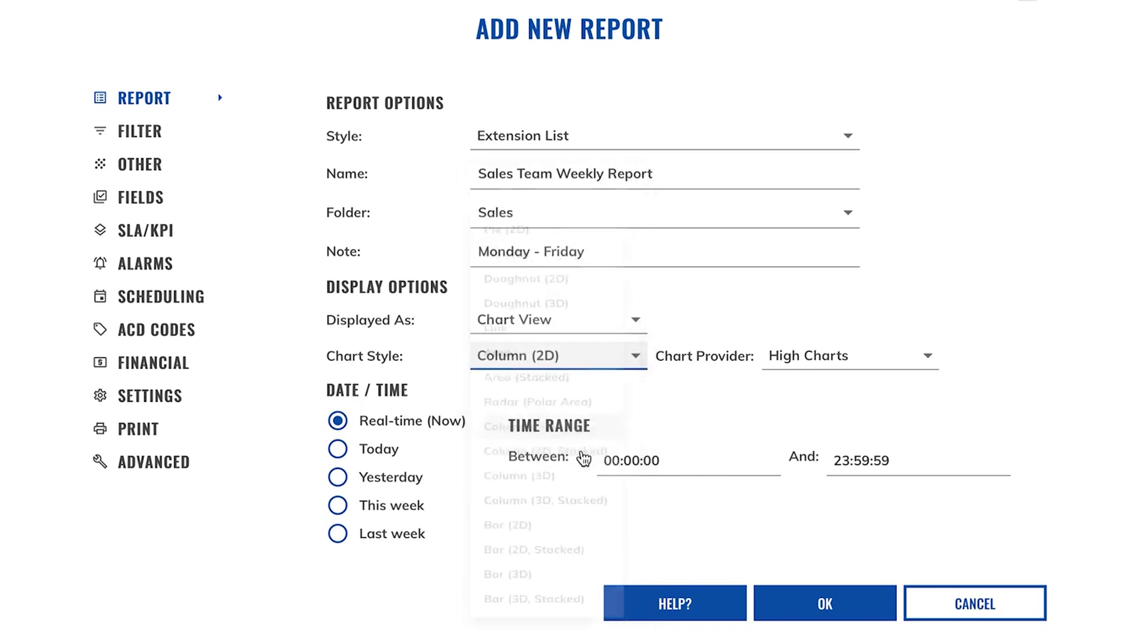
left_click(616, 325)
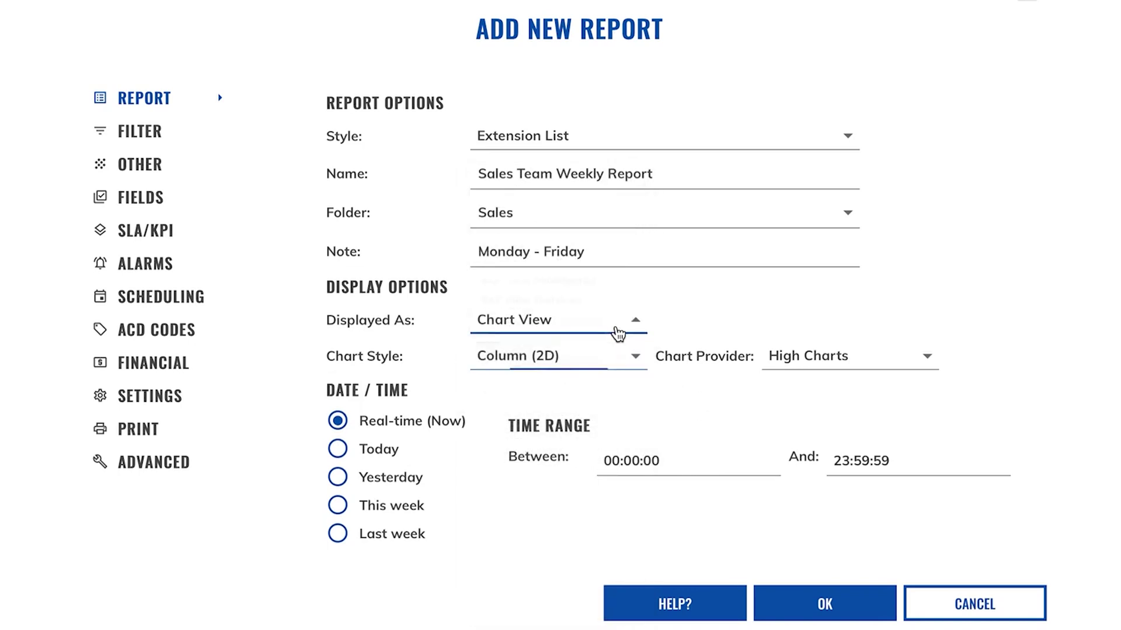
left_click(580, 234)
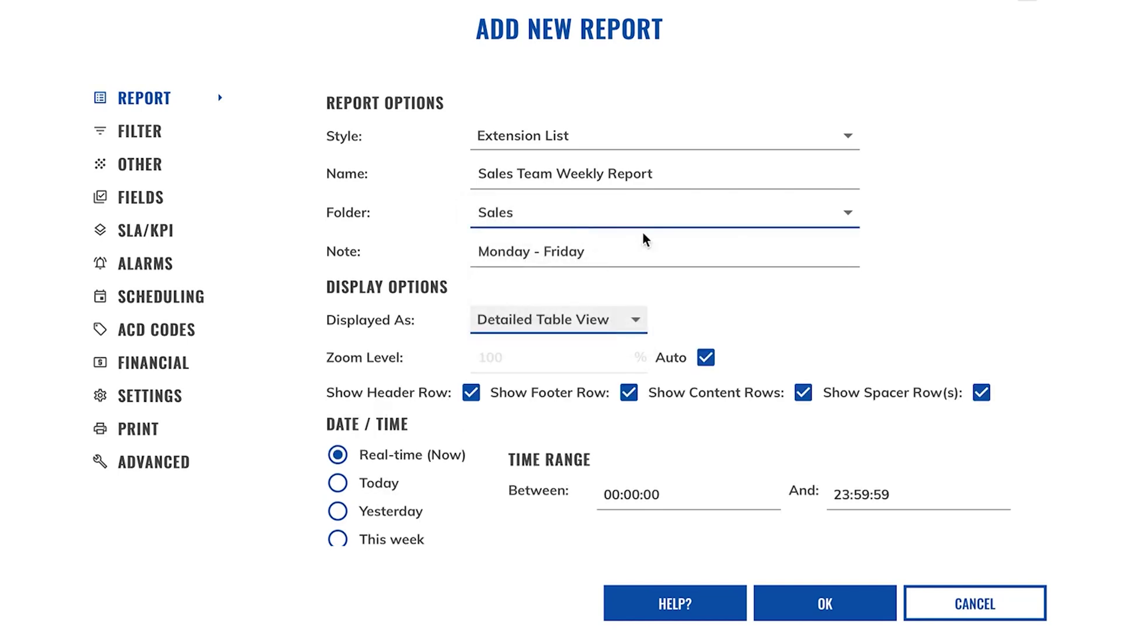
Set the period to This week and untick Saturday and Sunday.
scroll(936, 303, "down", 3)
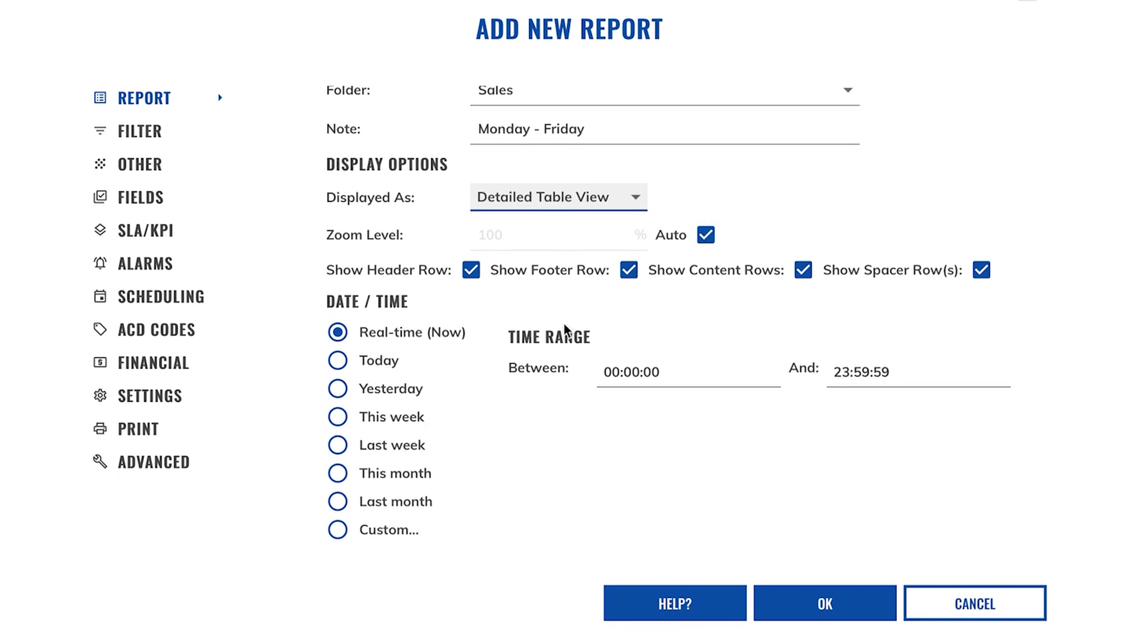
left_click(380, 420)
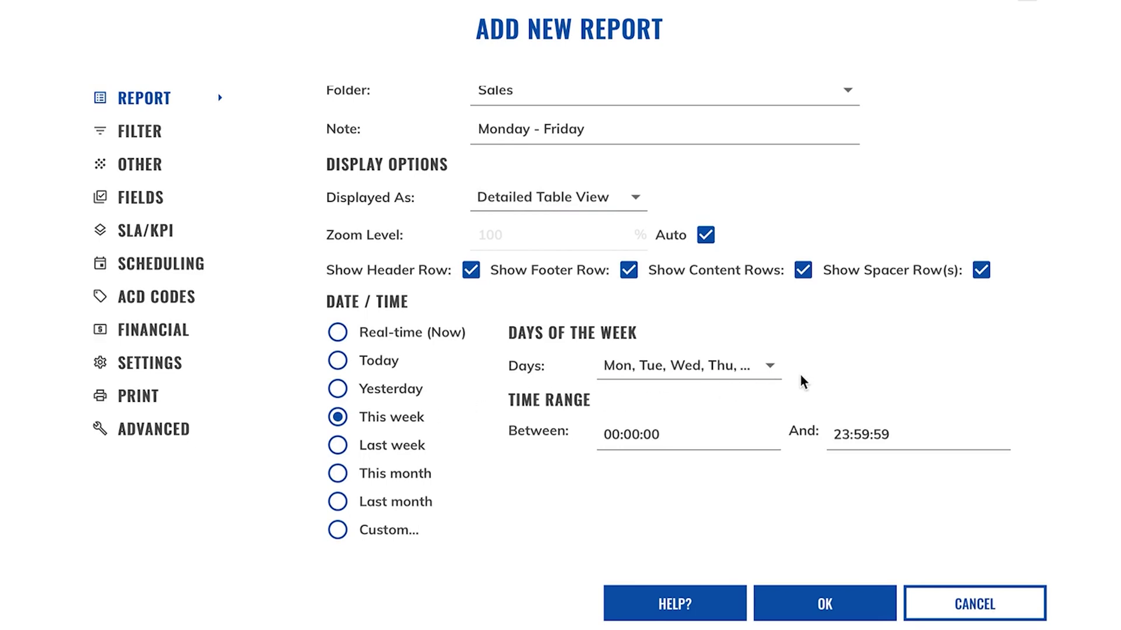
left_click(770, 369)
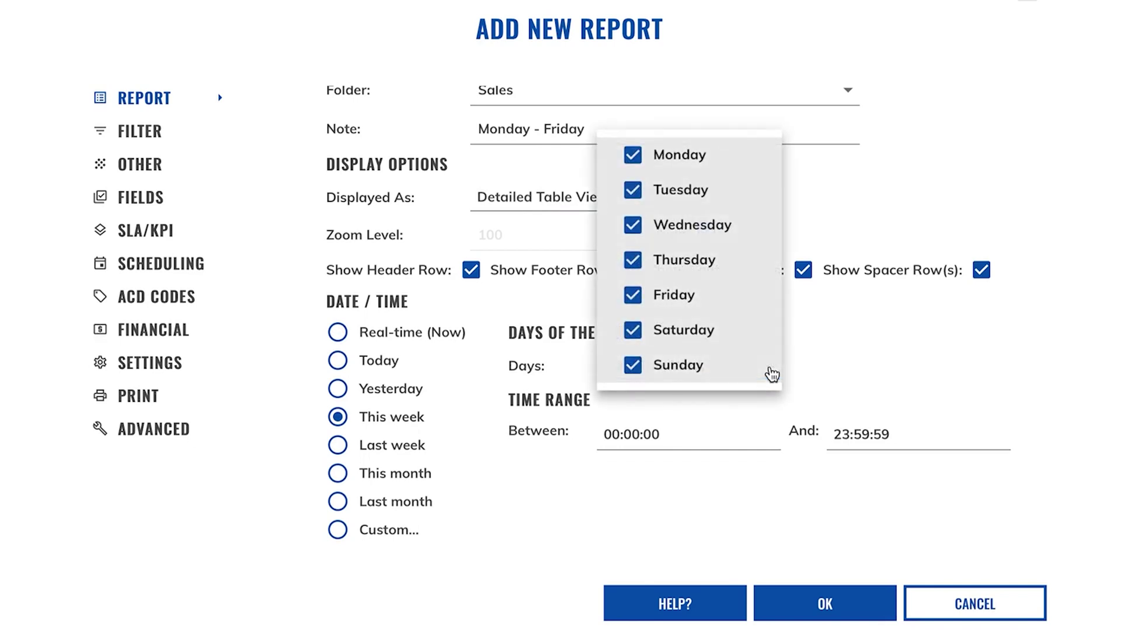
left_click(632, 329)
left_click(632, 363)
left_click(893, 376)
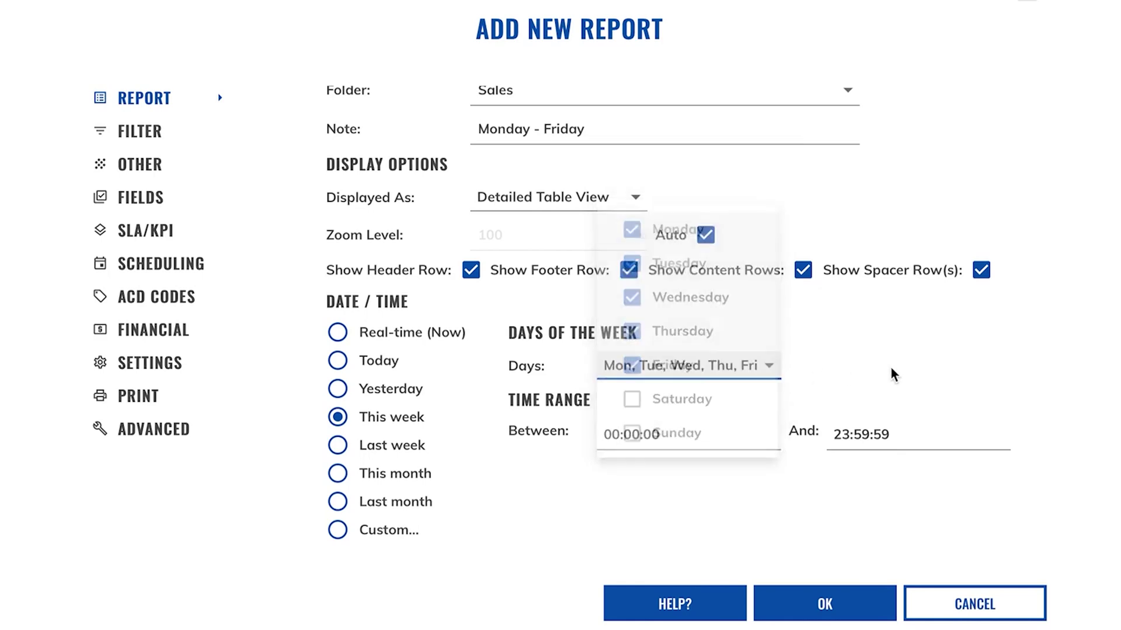
Set the time range from 09:00:00 to 17:00:00.
left_click(668, 431)
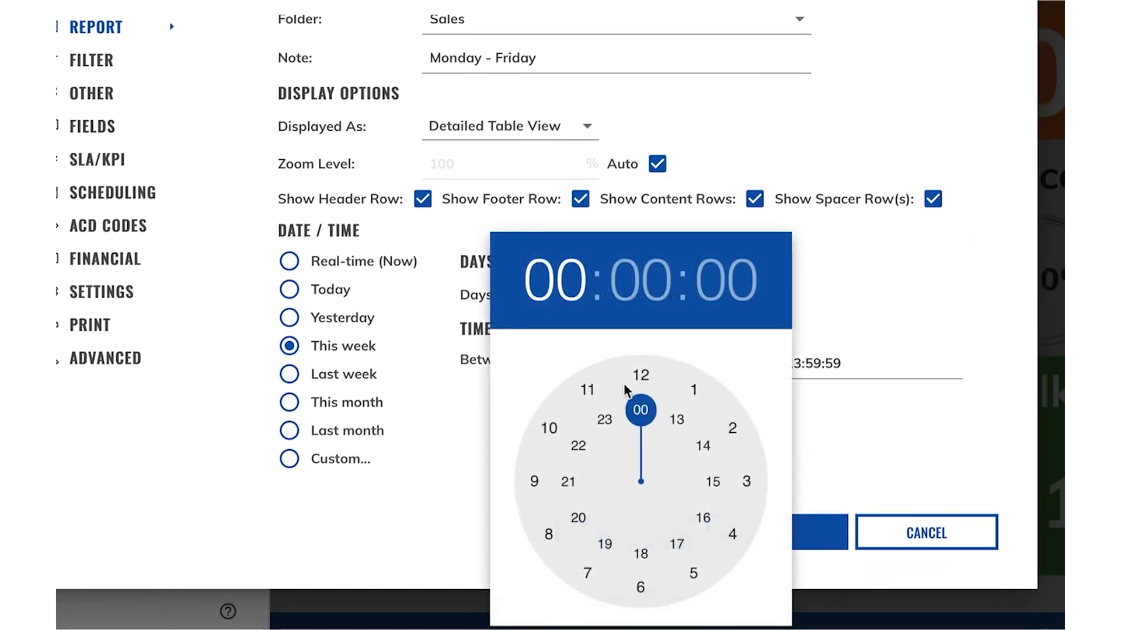
left_click(534, 482)
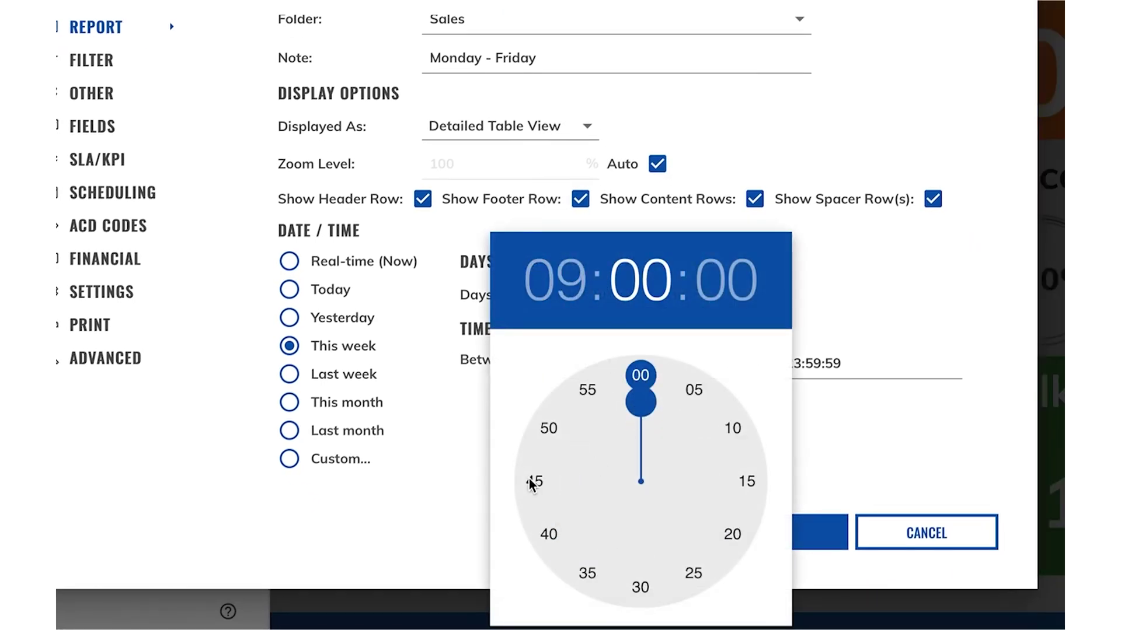
left_click(649, 382)
left_click(831, 403)
left_click(794, 374)
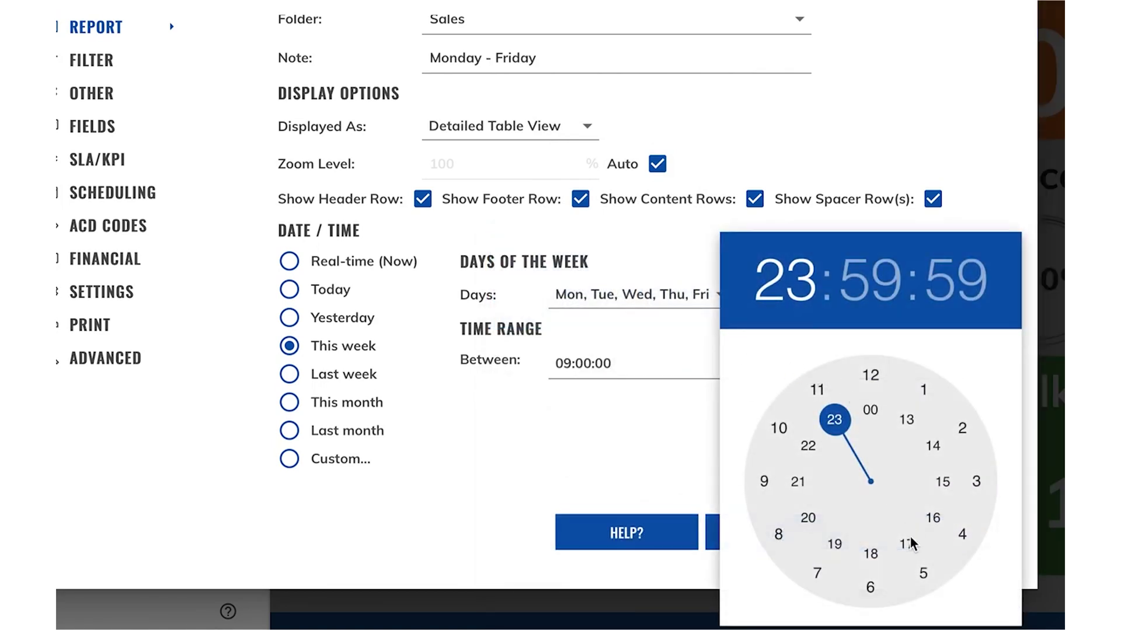
left_click(907, 545)
left_click(870, 378)
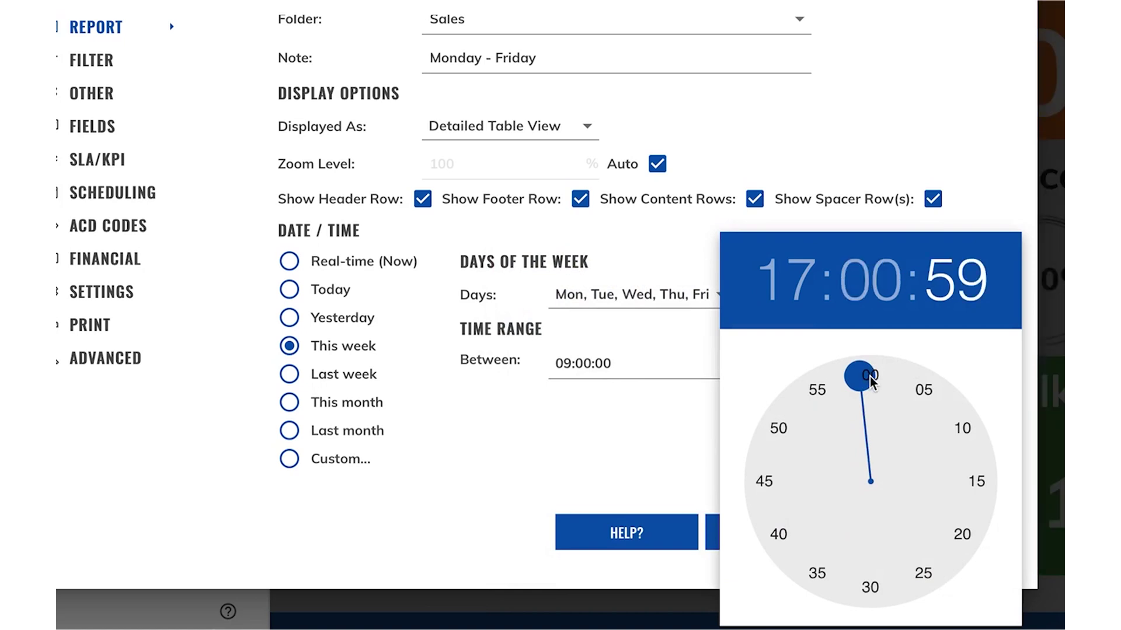
left_click(870, 378)
left_click(677, 439)
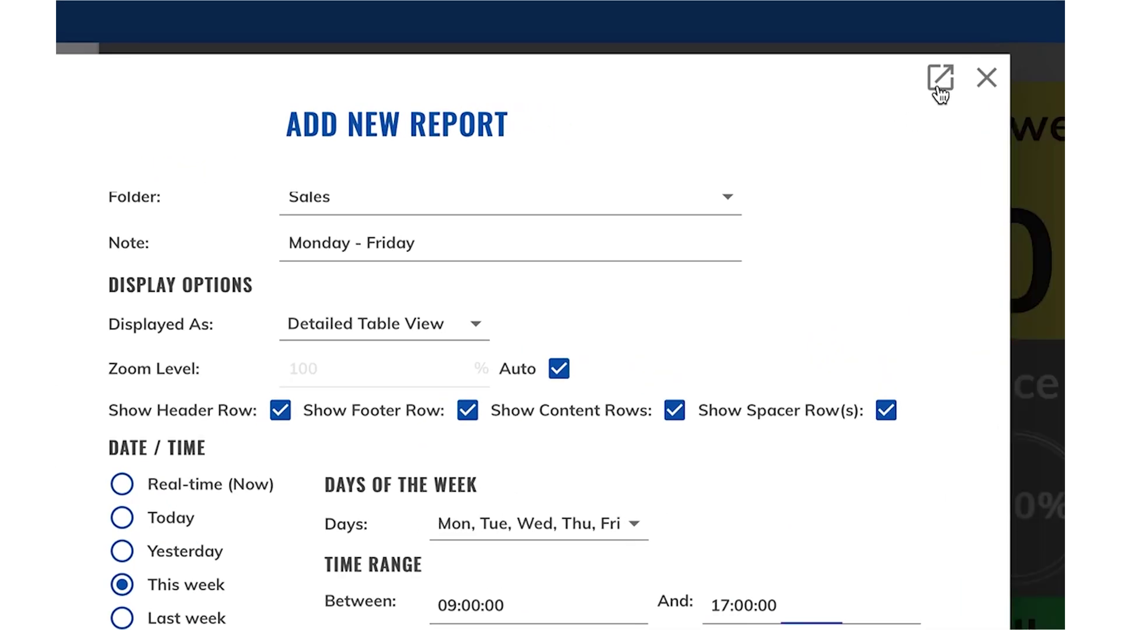
Expand the Add New Report dialog and confirm it with OK to create the report.
left_click(936, 88)
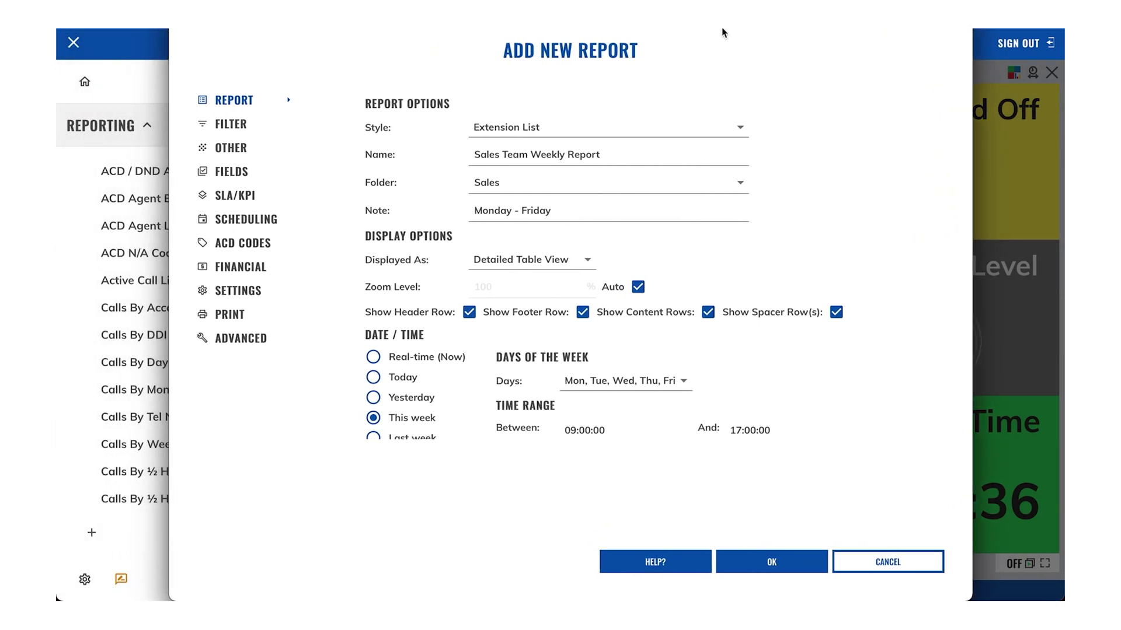
left_click(801, 562)
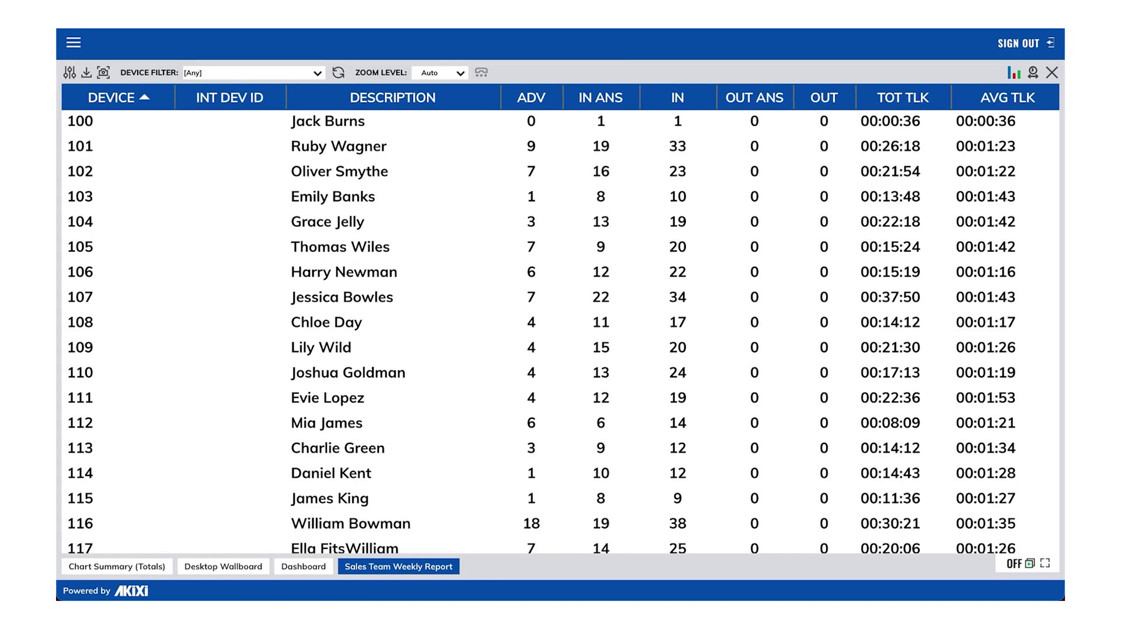
In the report's filter settings, select devices 100, 101, 102, 103 and 104.
left_click(69, 73)
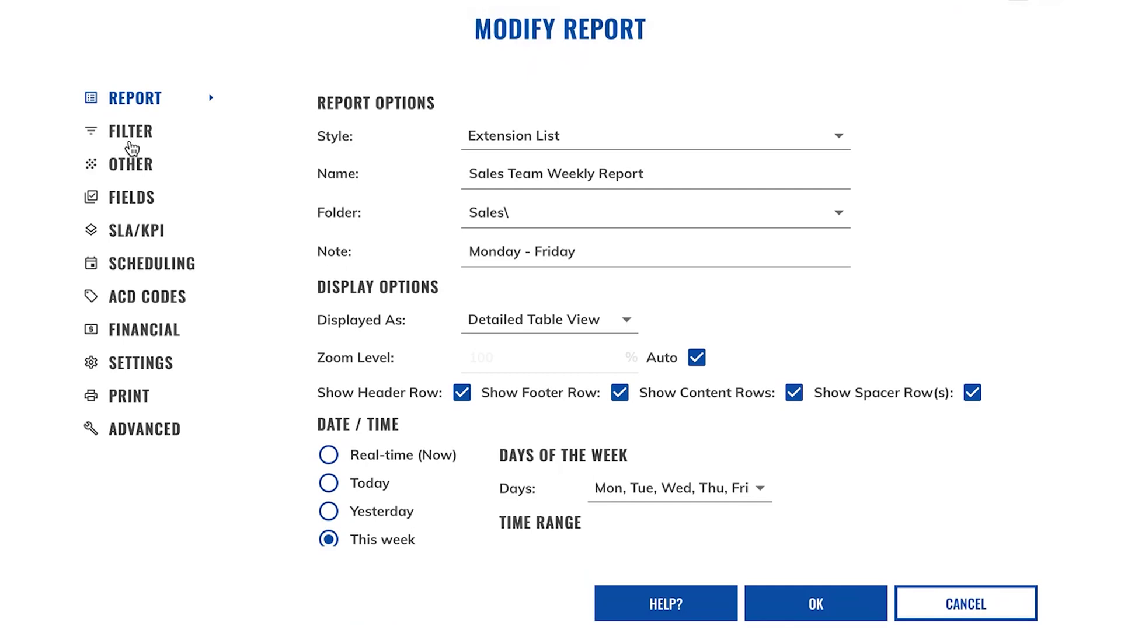
left_click(133, 136)
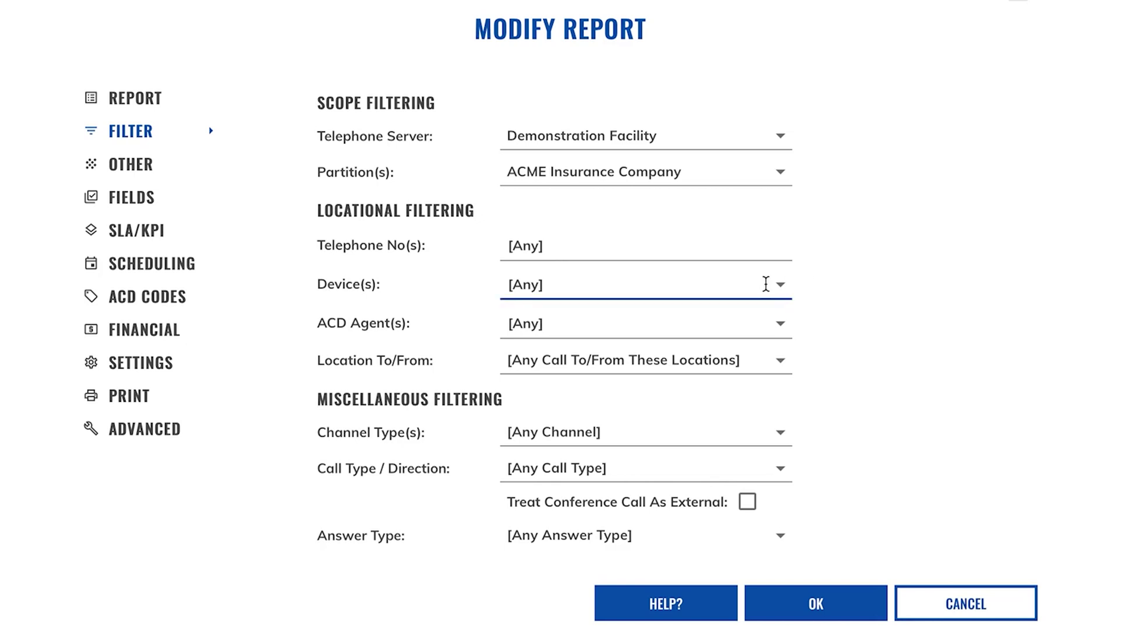
left_click(765, 284)
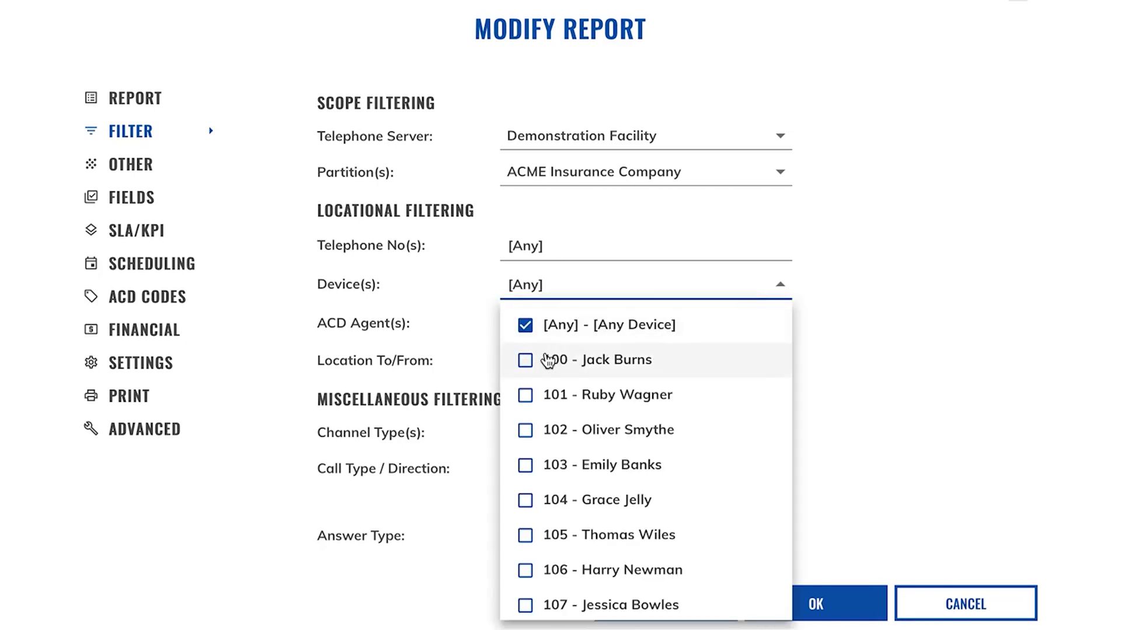
left_click(526, 360)
left_click(526, 396)
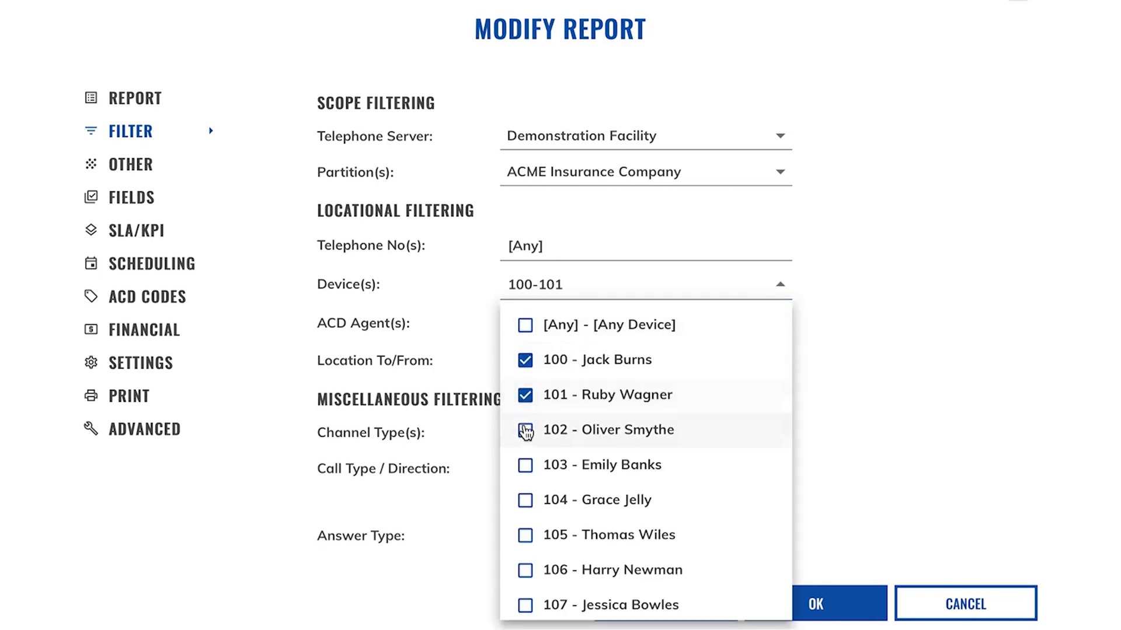
left_click(526, 431)
left_click(526, 465)
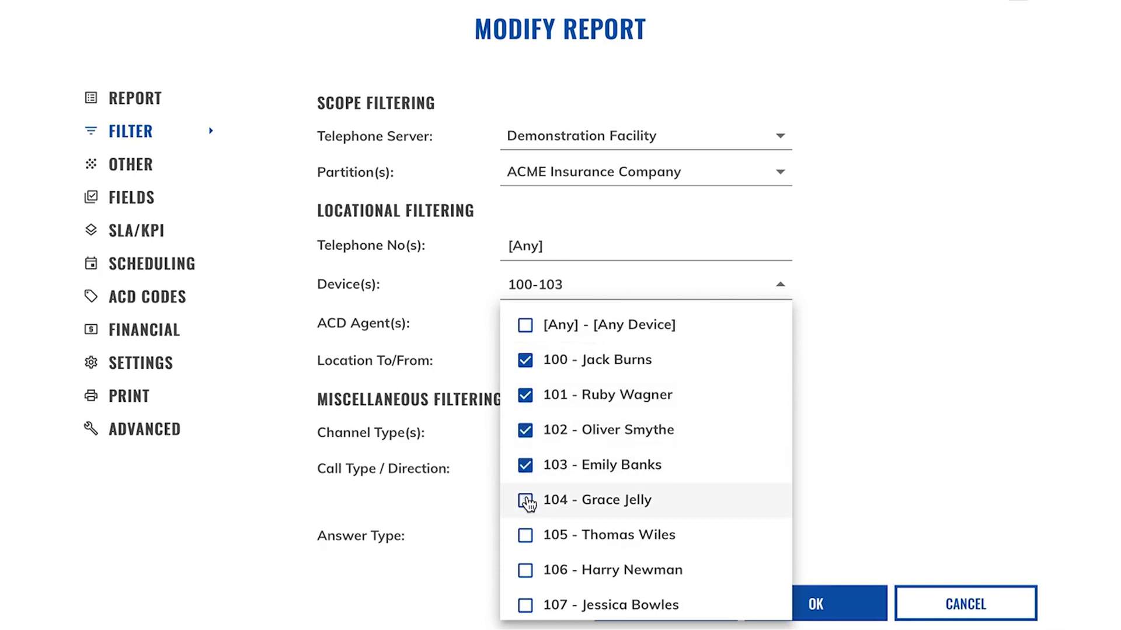
left_click(526, 501)
key("Escape")
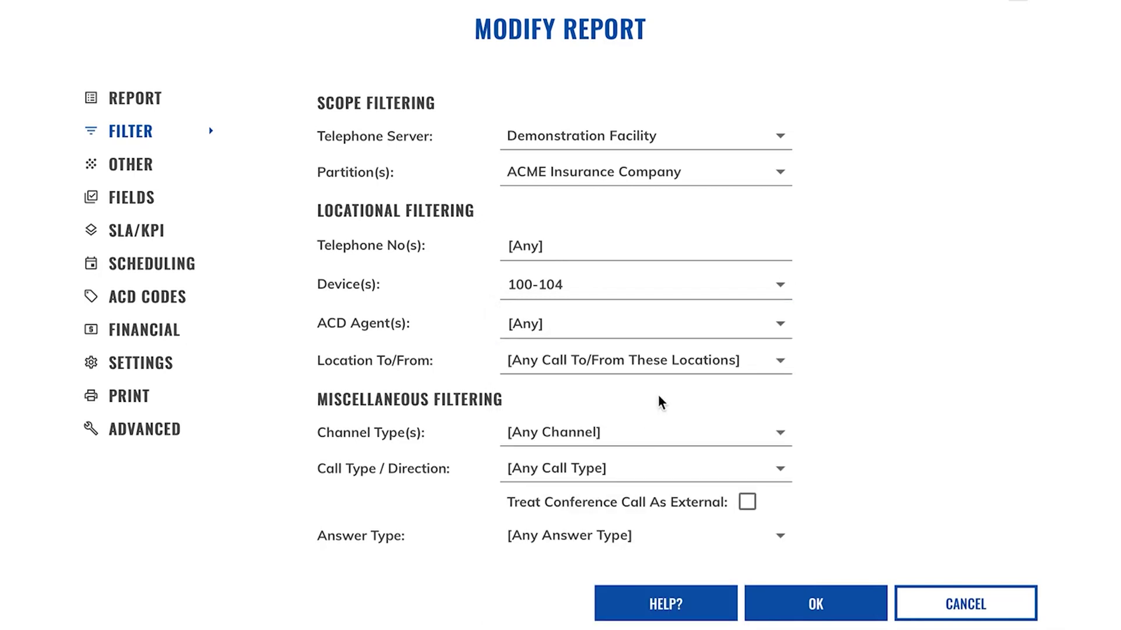
Restrict Channel Type to Voice Calls and Call Type to External (Inbound Only).
left_click(651, 431)
left_click(637, 464)
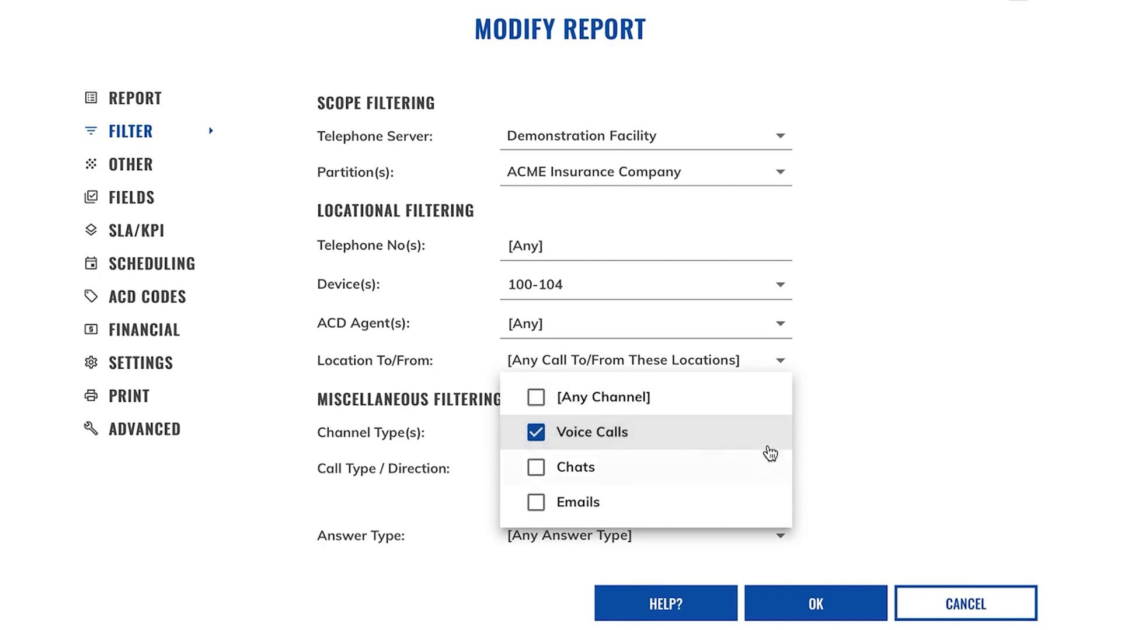
left_click(861, 454)
left_click(668, 477)
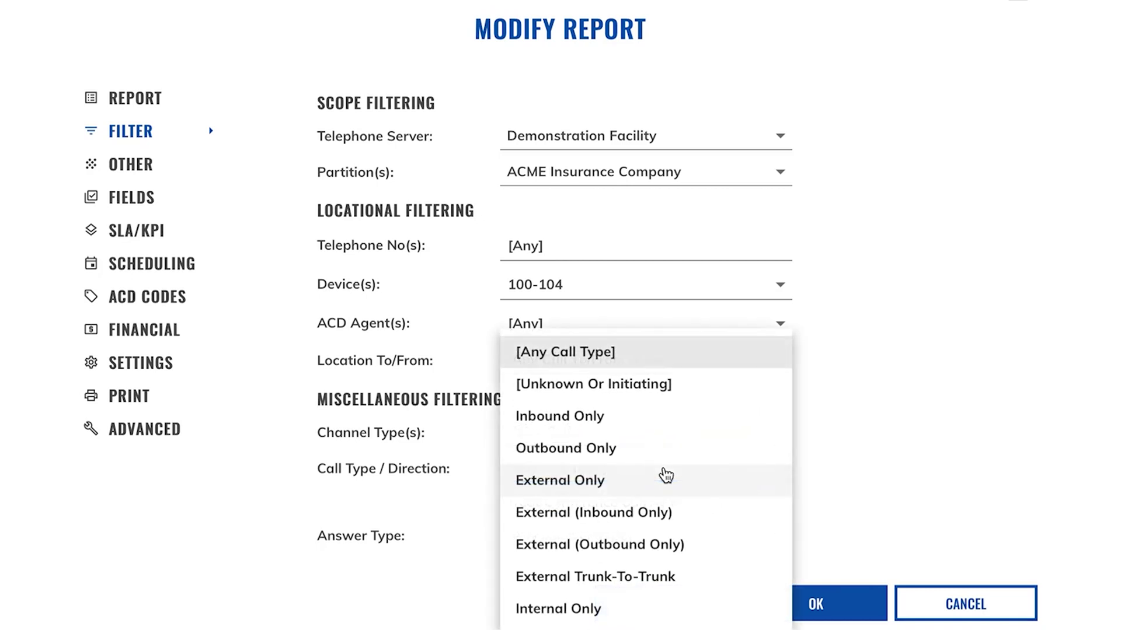
left_click(702, 513)
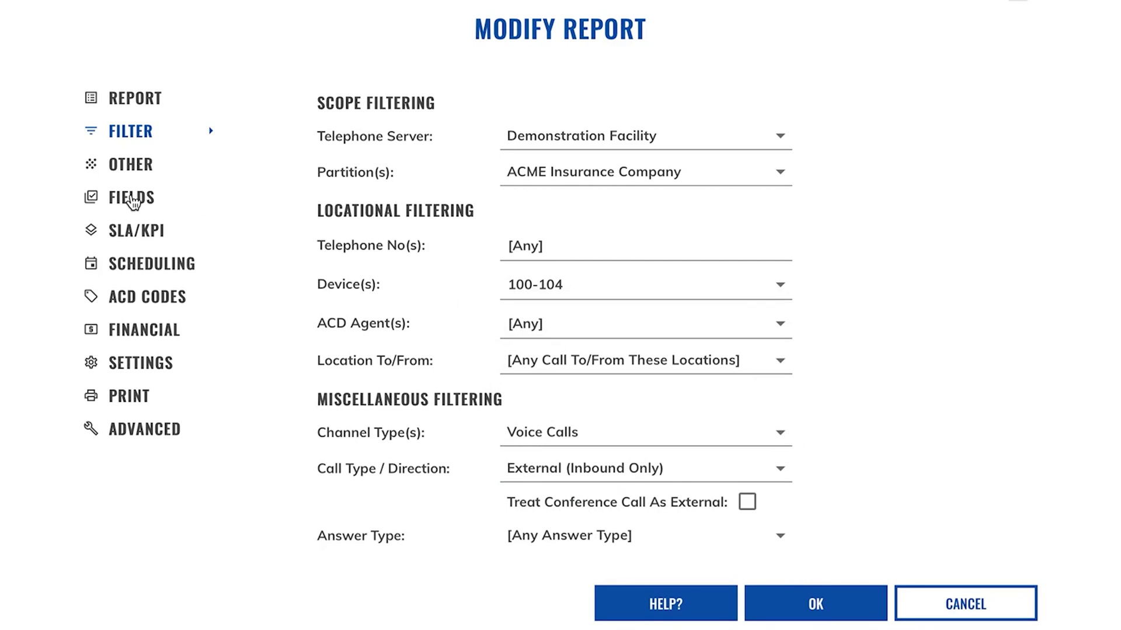
Remove the fields from Active Calls through Active Call's Total Time, keeping Inbound Answered.
left_click(134, 202)
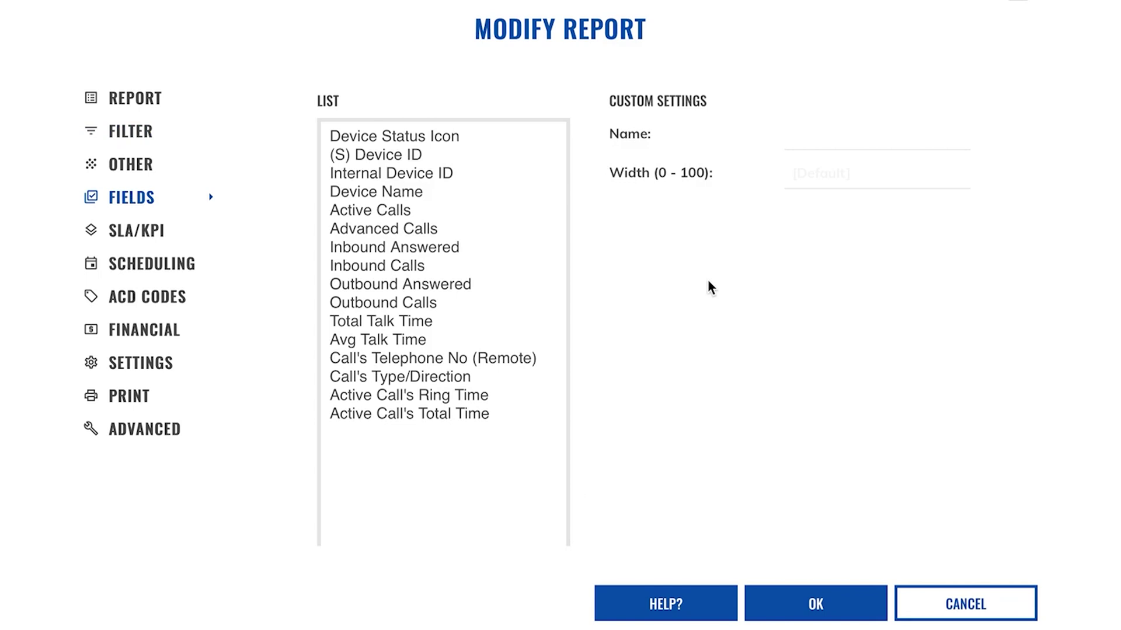
scroll(708, 282, "down", 3)
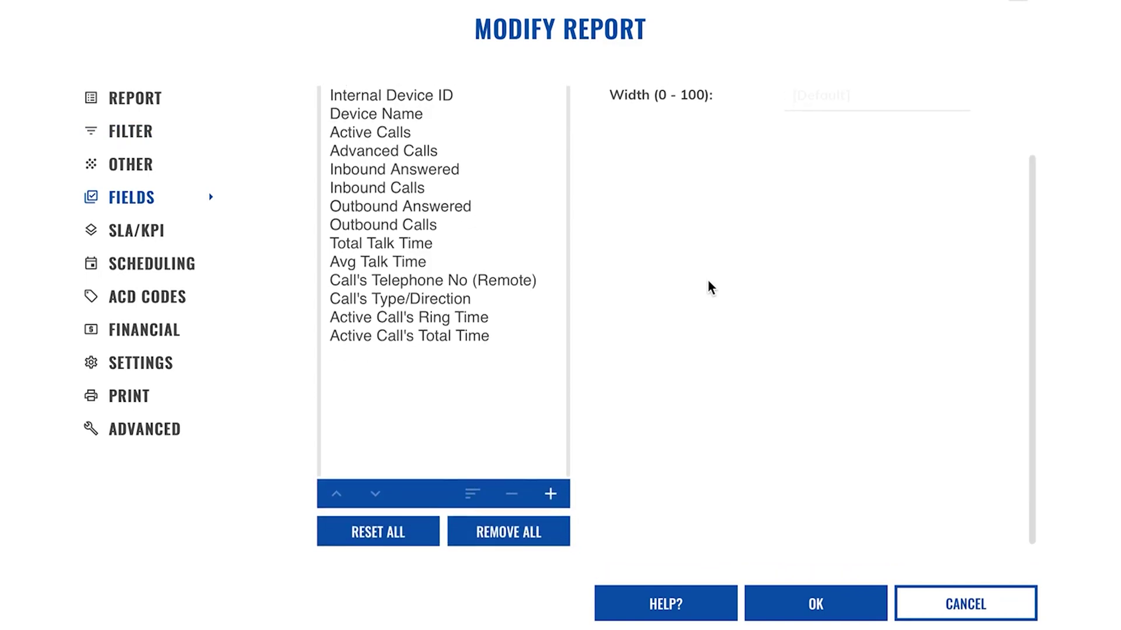
scroll(468, 423, "up", 2)
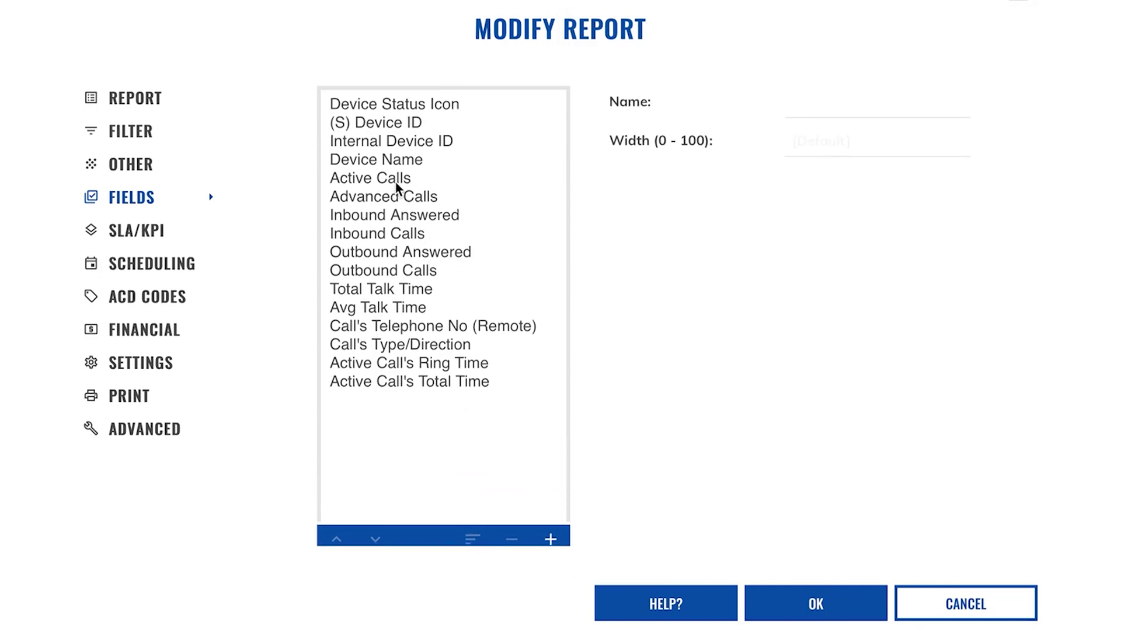
scroll(394, 181, "up", 1)
left_click(381, 205)
left_click(383, 223, "ctrl")
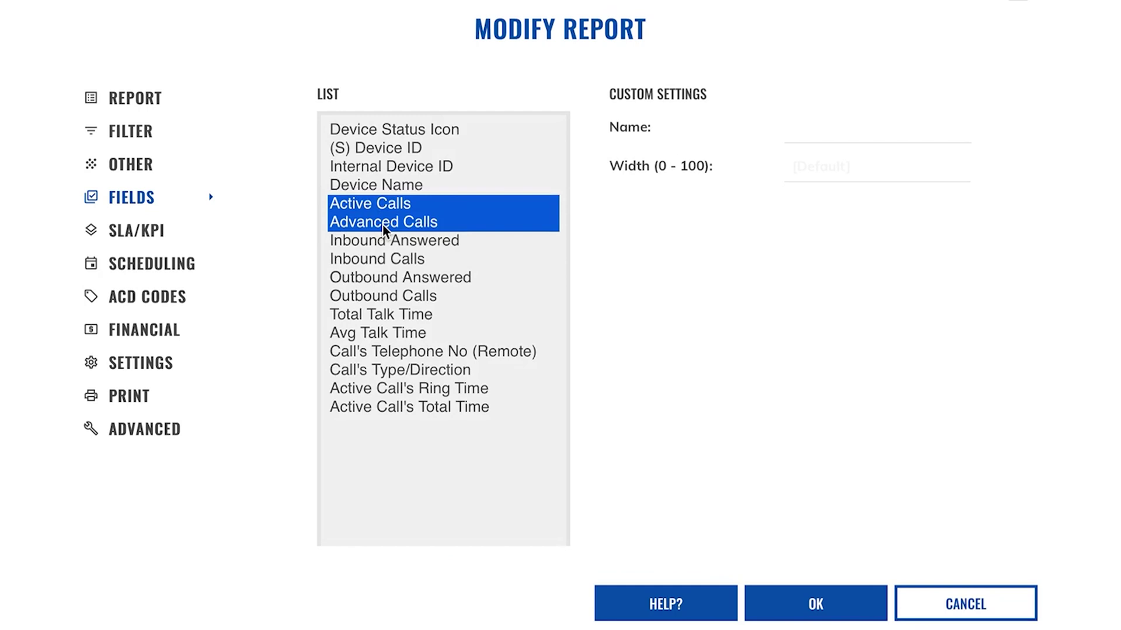
left_click(373, 260, "ctrl")
left_click_drag(373, 257, 369, 386)
scroll(369, 386, "down", 3)
left_click(512, 497)
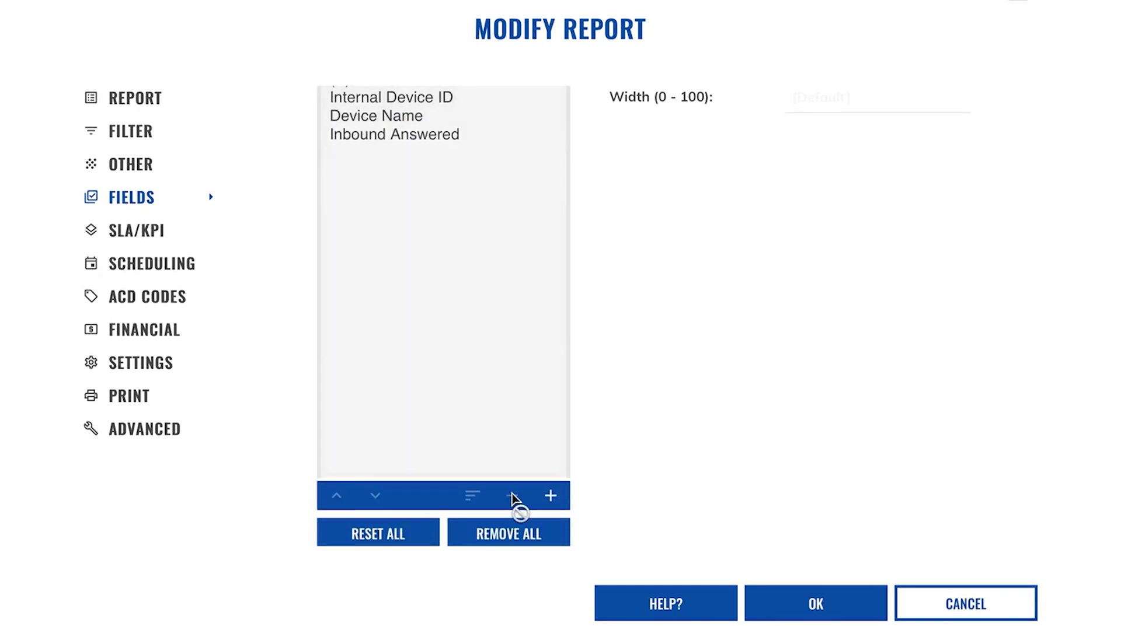
Add the Inbound Abandoned voice call count as a report column.
left_click(550, 496)
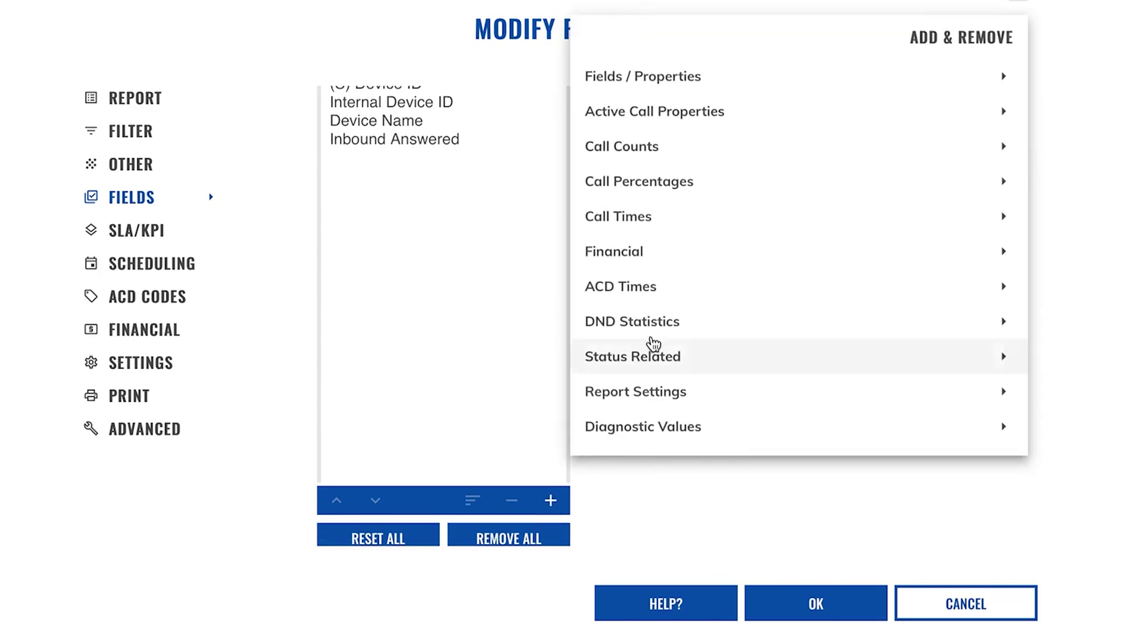
left_click(663, 157)
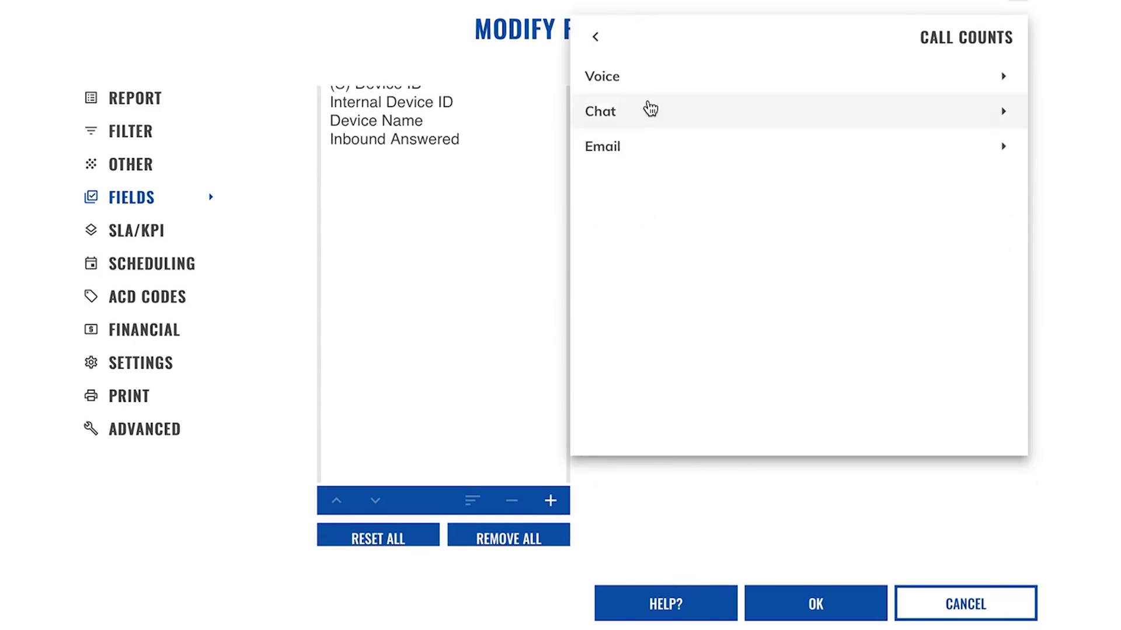
left_click(647, 79)
scroll(584, 240, "down", 3)
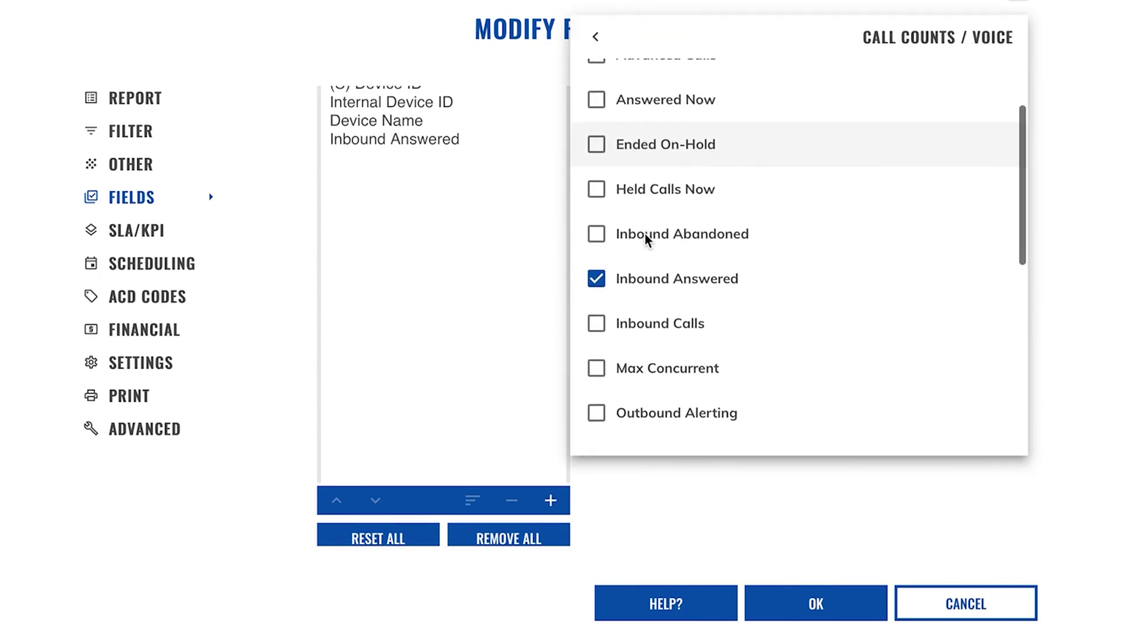
left_click(597, 235)
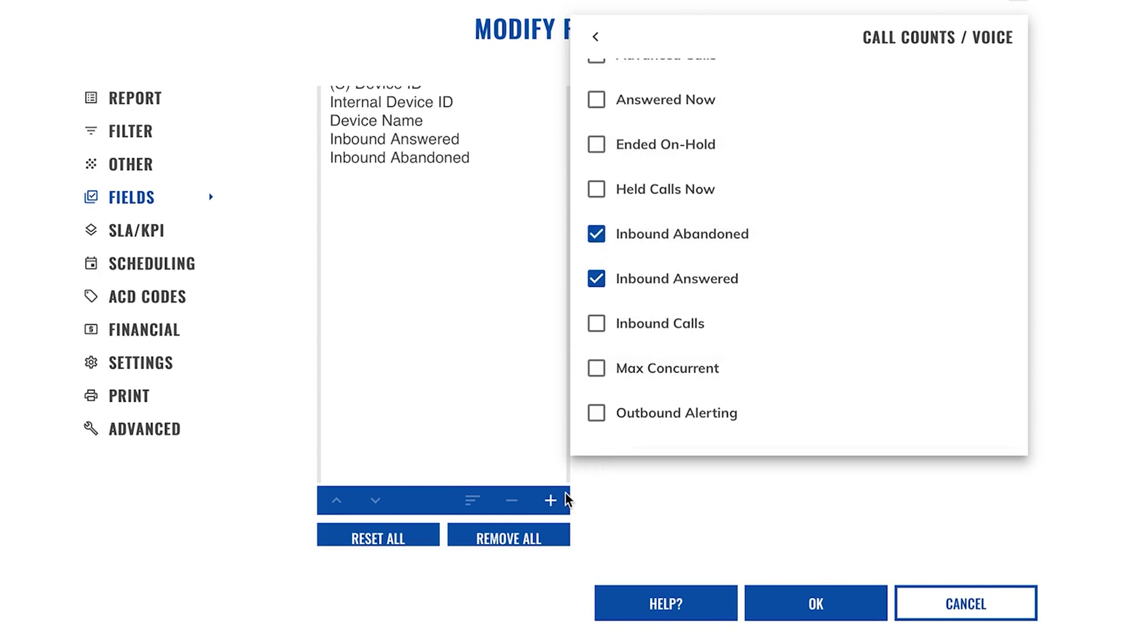
left_click(590, 499)
Rename the Inbound Abandoned field to 'Missed Calls' with width 9 and apply.
left_click(425, 228)
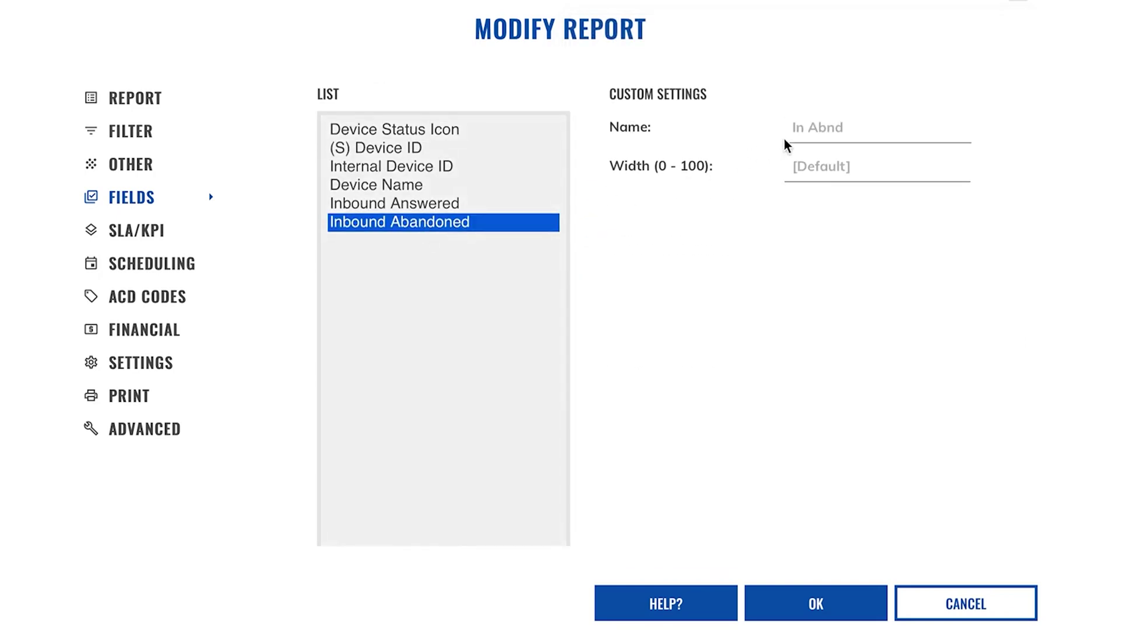
left_click(804, 129)
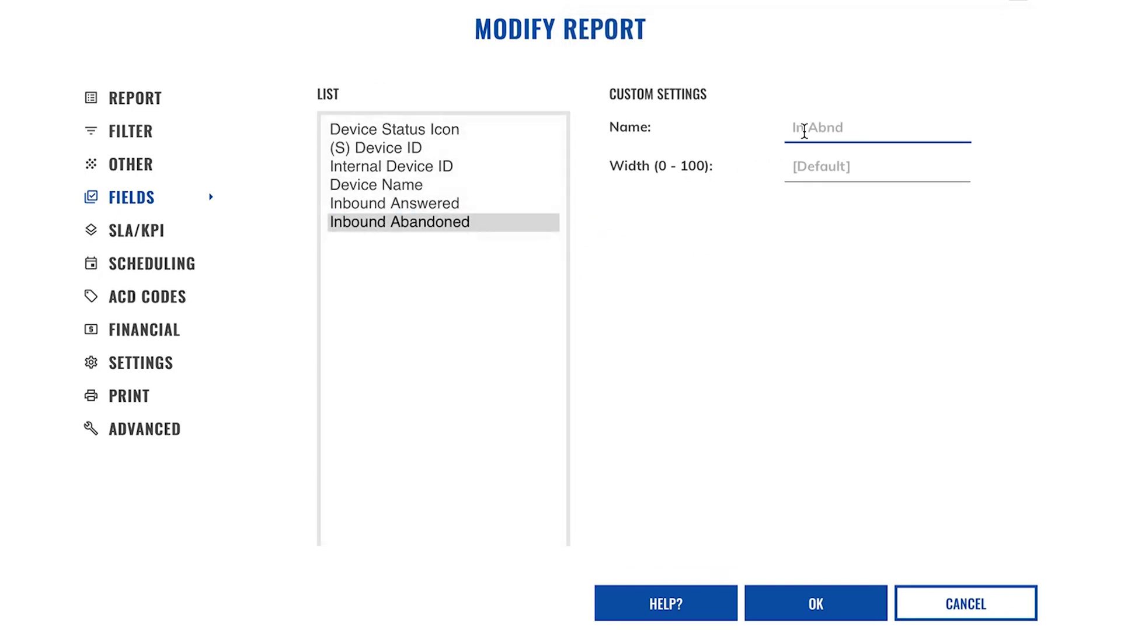
type("Missed Calls")
left_click(839, 167)
type("9")
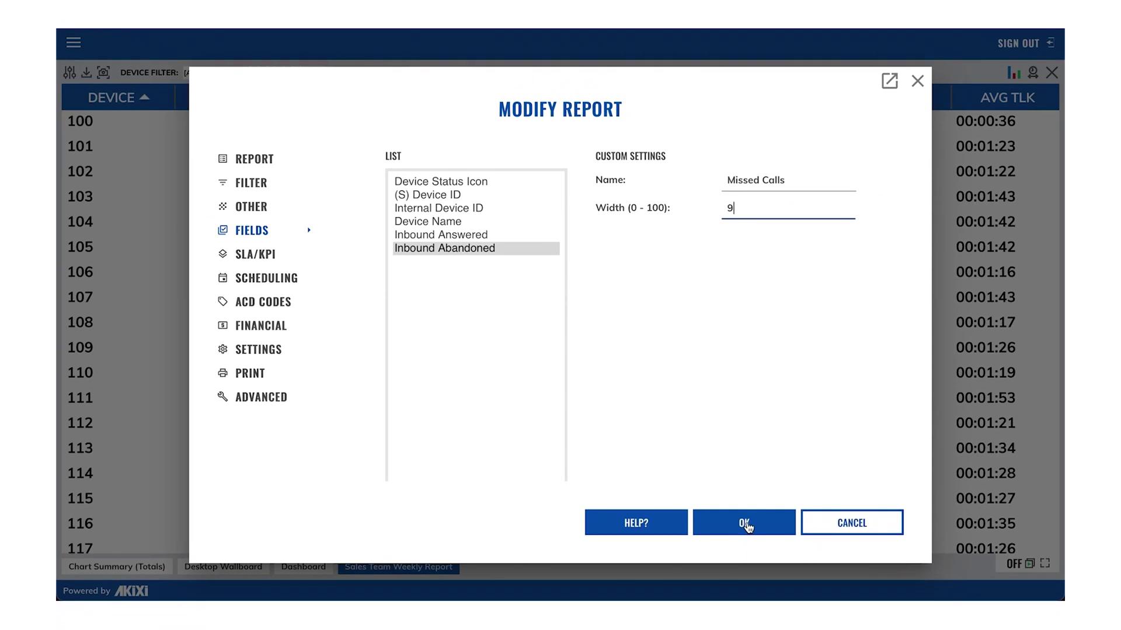
left_click(745, 523)
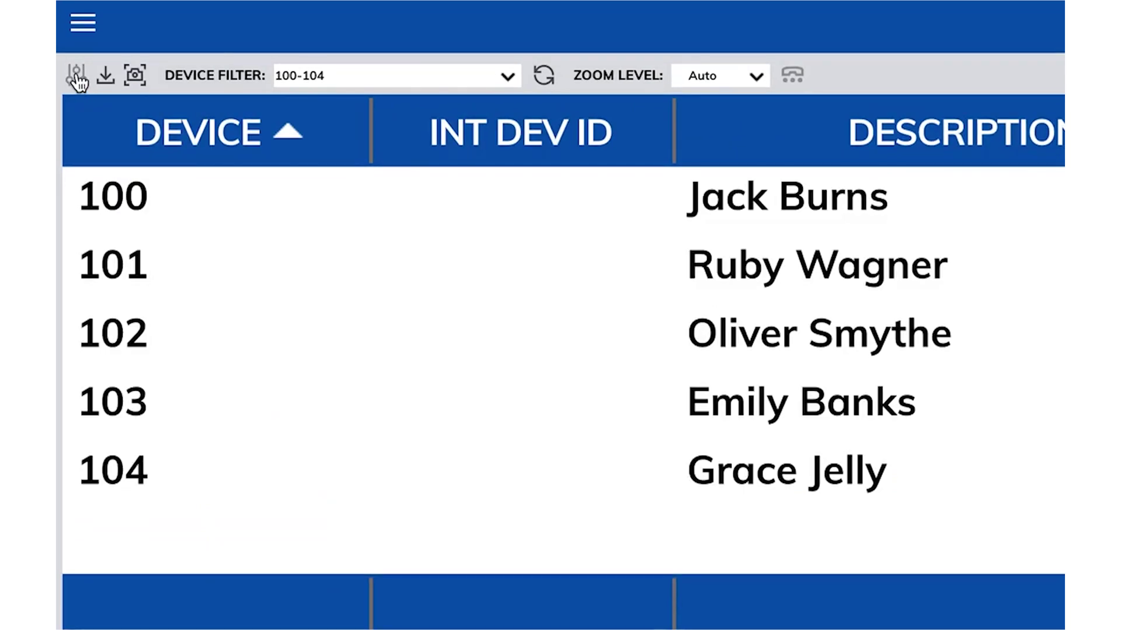
Schedule the report Weekly on Friday at 21:00 as a PDF Document and save.
left_click(70, 73)
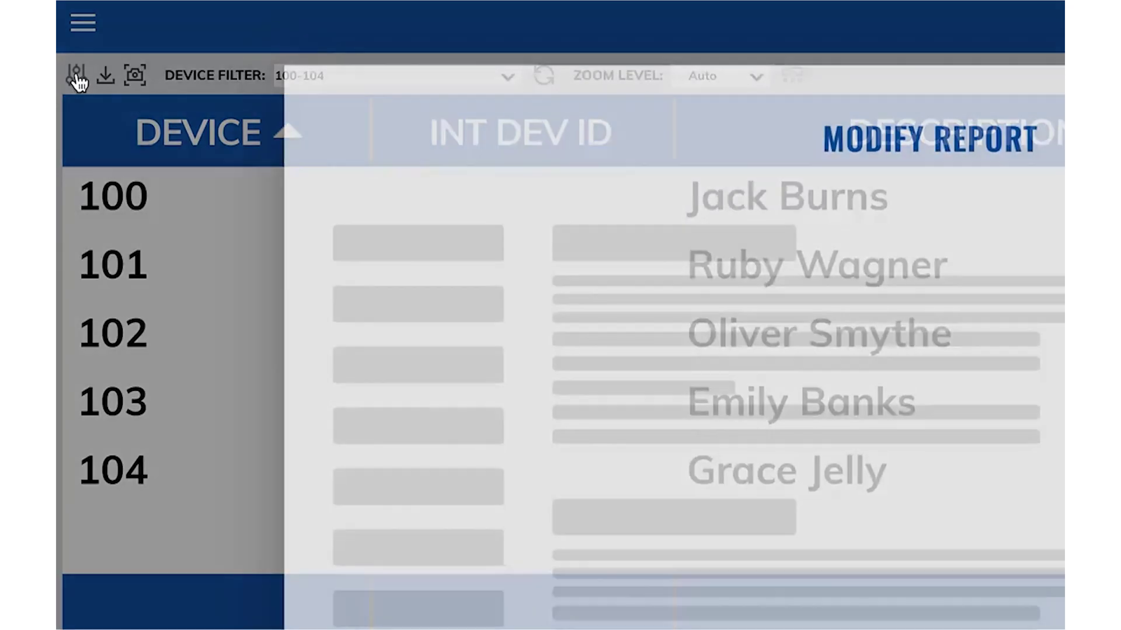
left_click(265, 279)
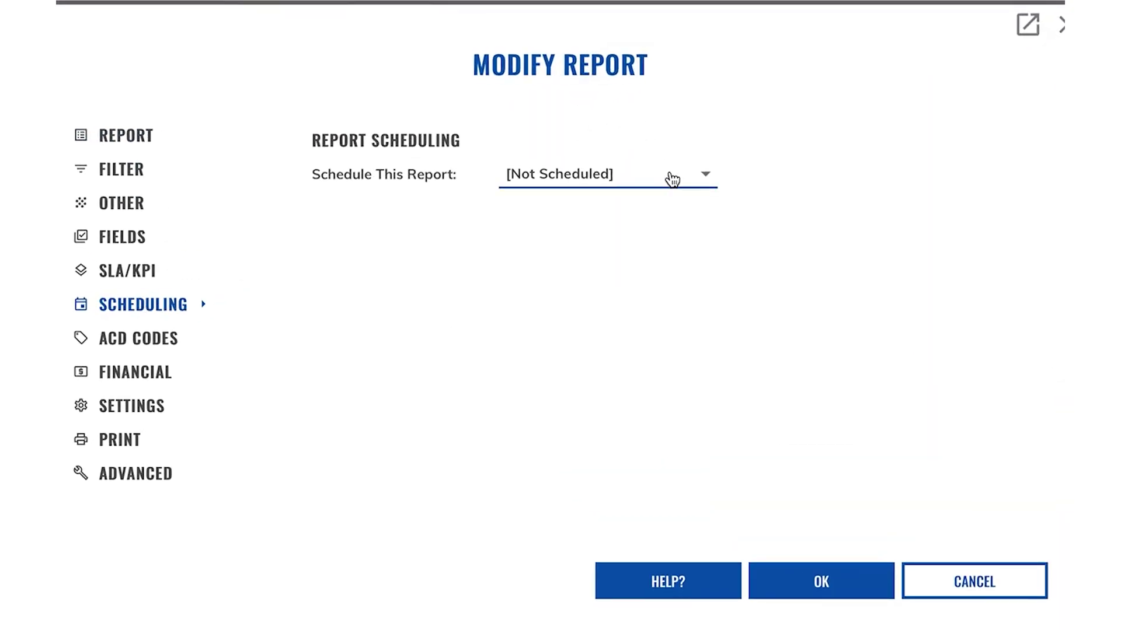
left_click(672, 181)
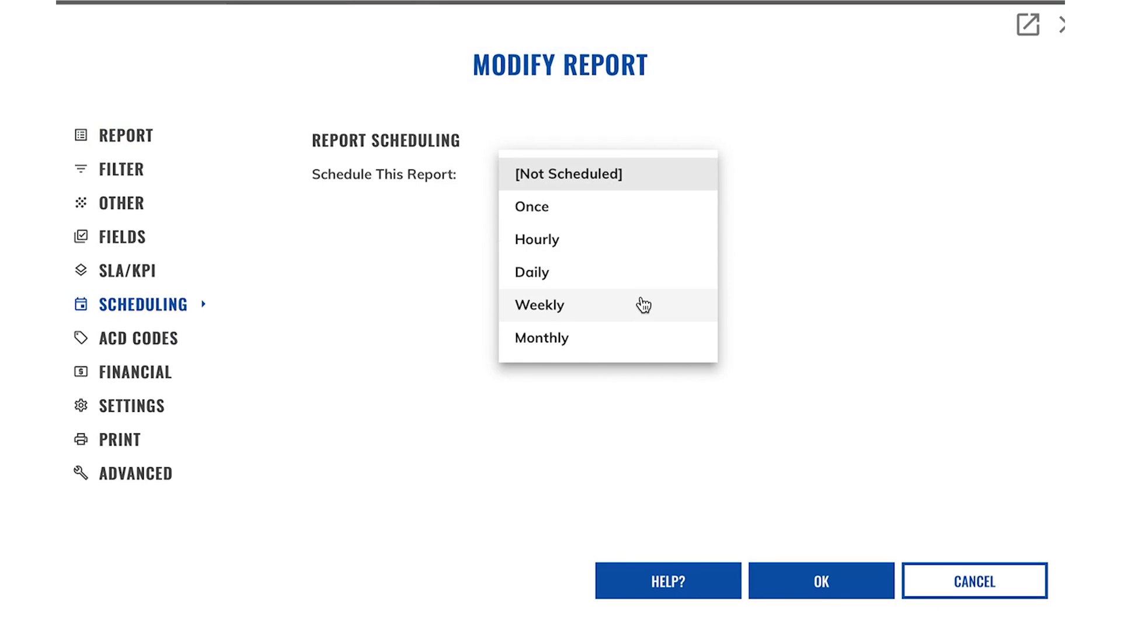
left_click(644, 305)
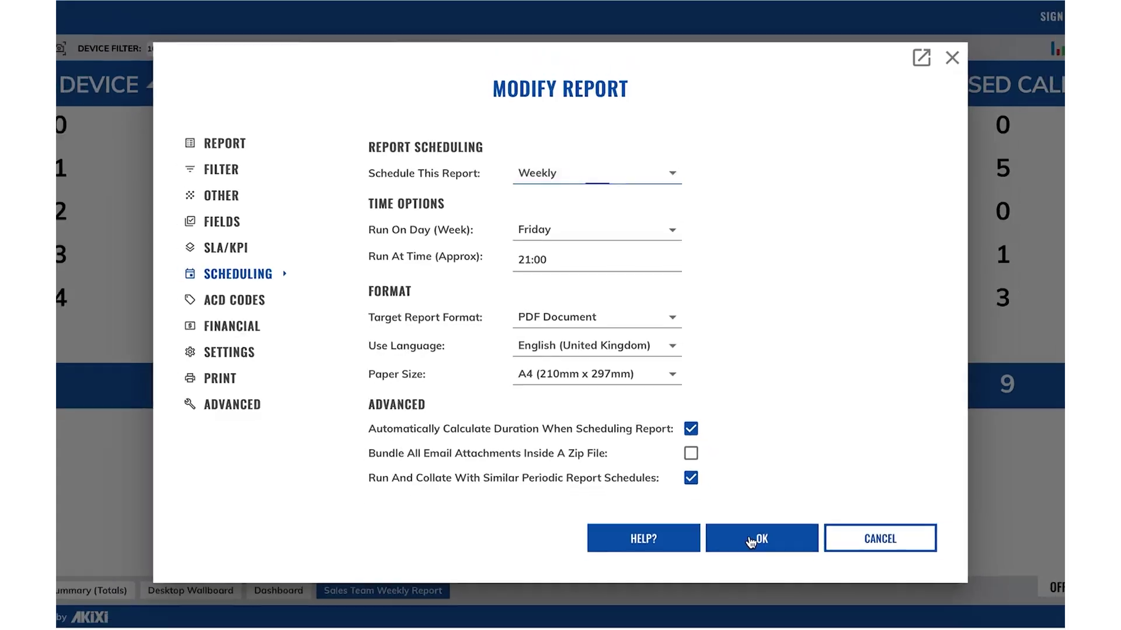
left_click(816, 604)
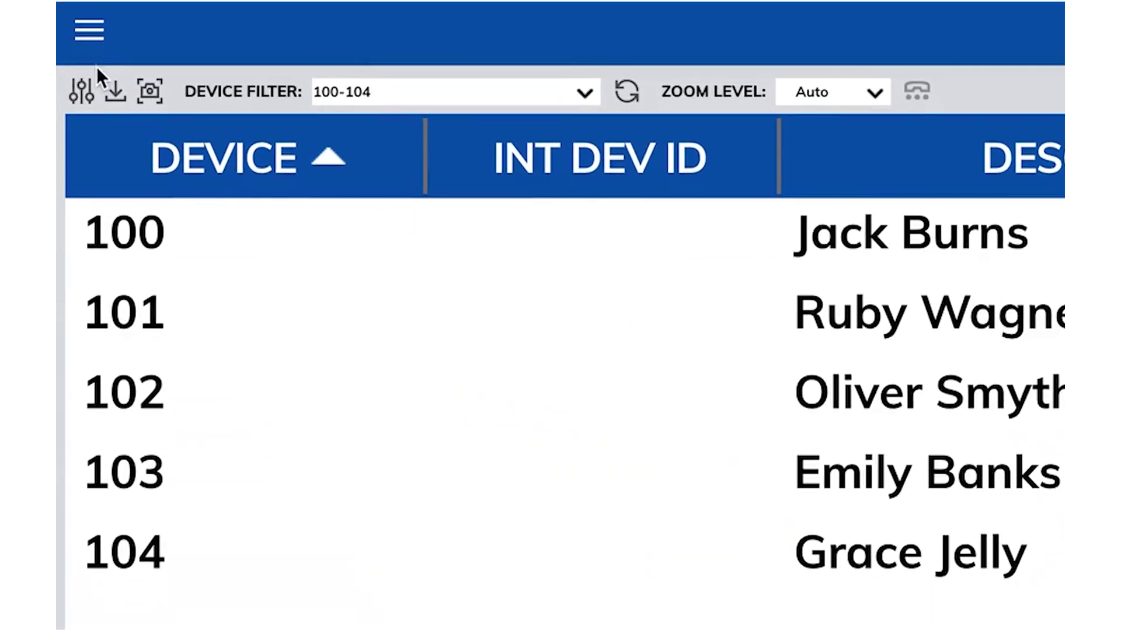
left_click(89, 32)
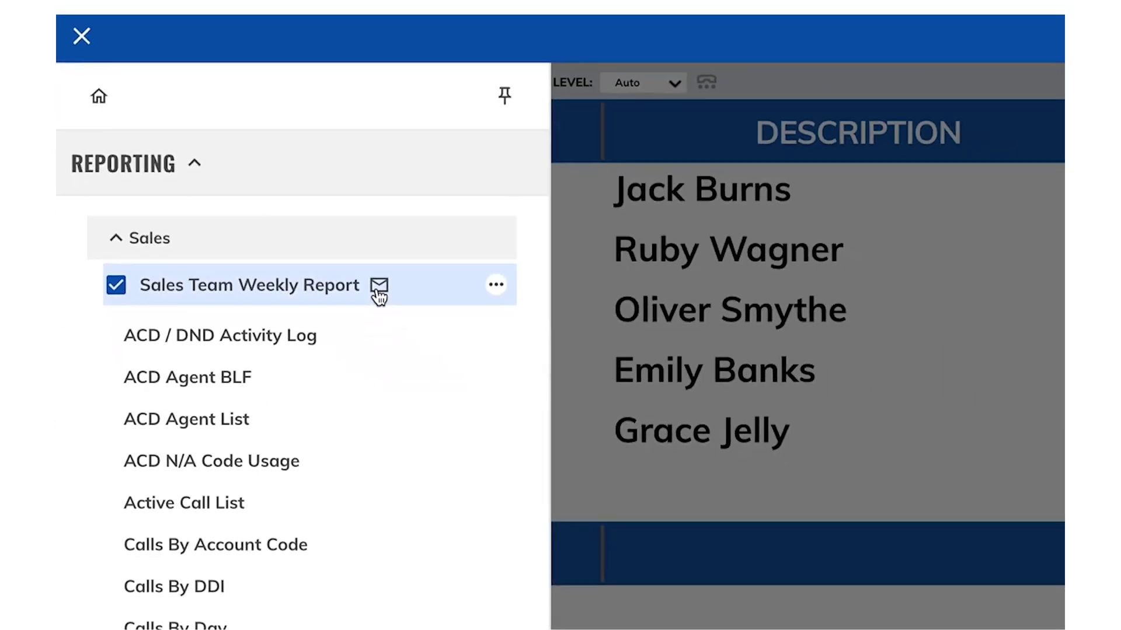
mouse_move(480, 367)
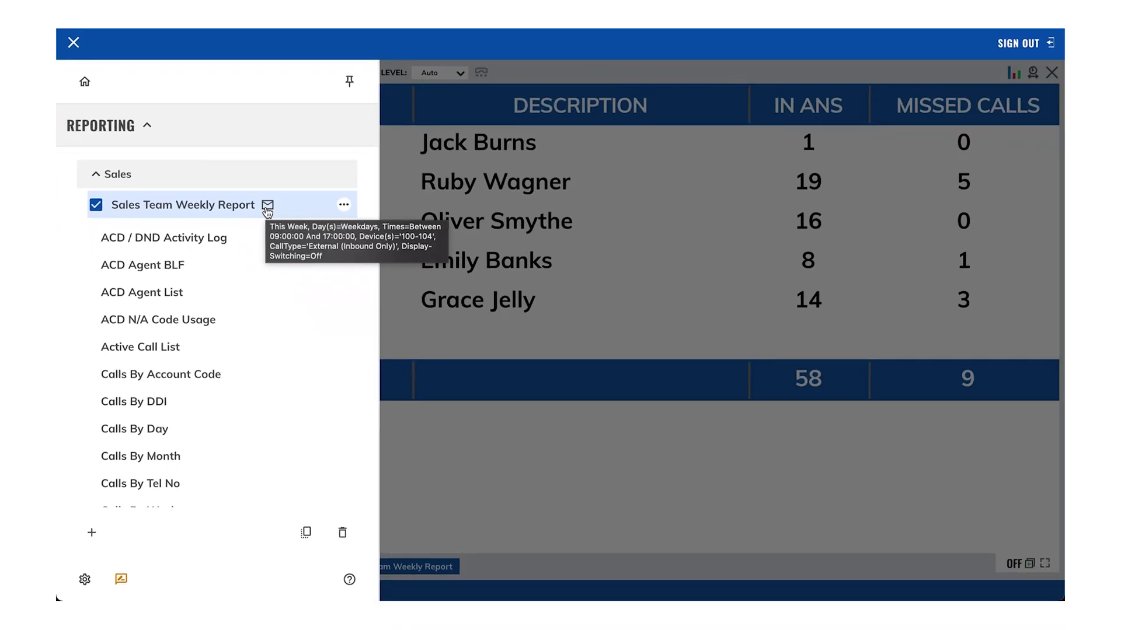
left_click(679, 471)
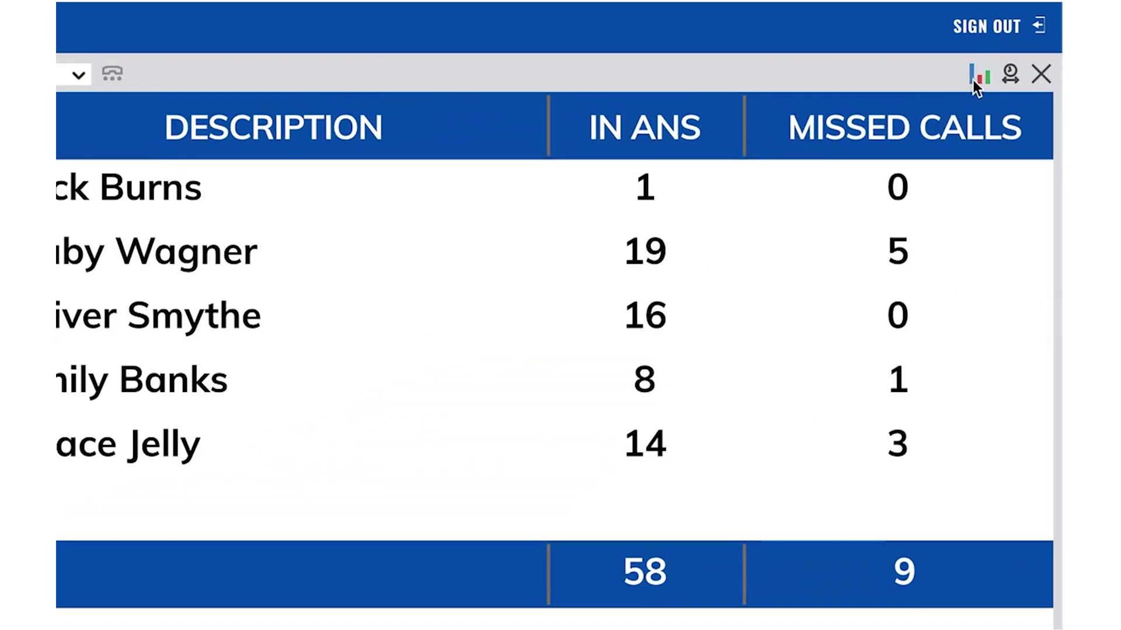
Switch the report to Charting View, then reopen Modify Report.
left_click(974, 78)
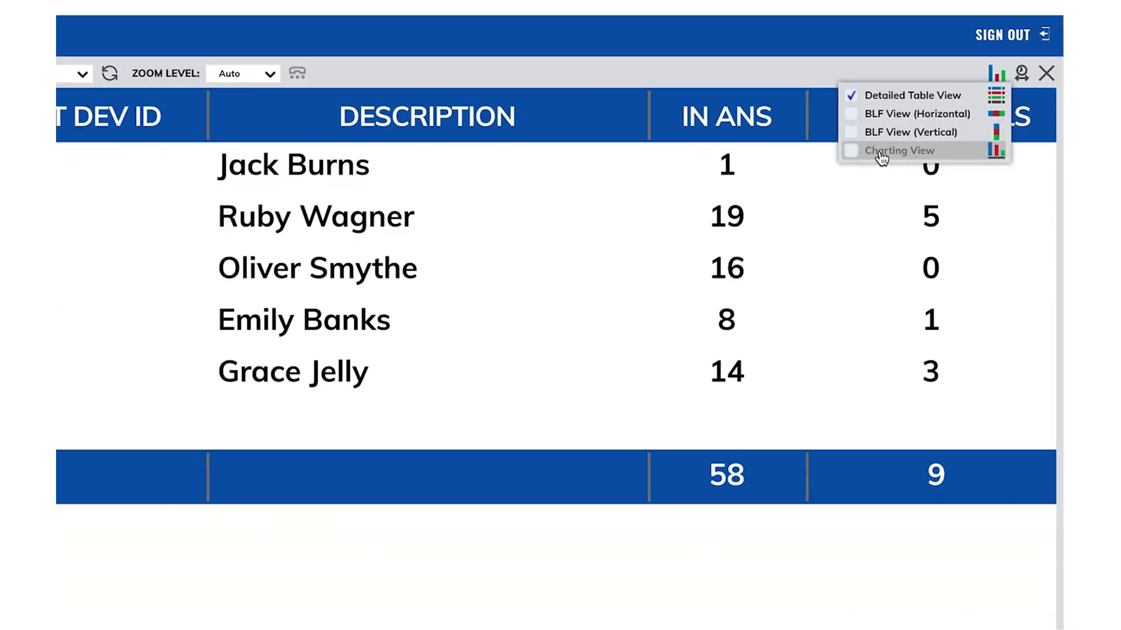
left_click(817, 178)
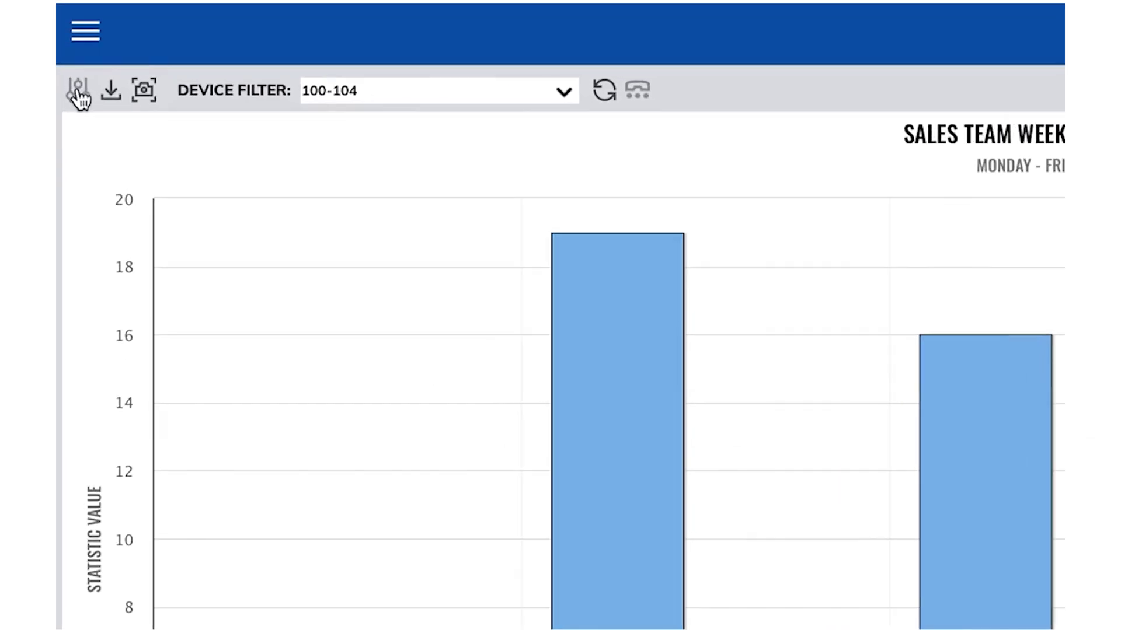
left_click(79, 93)
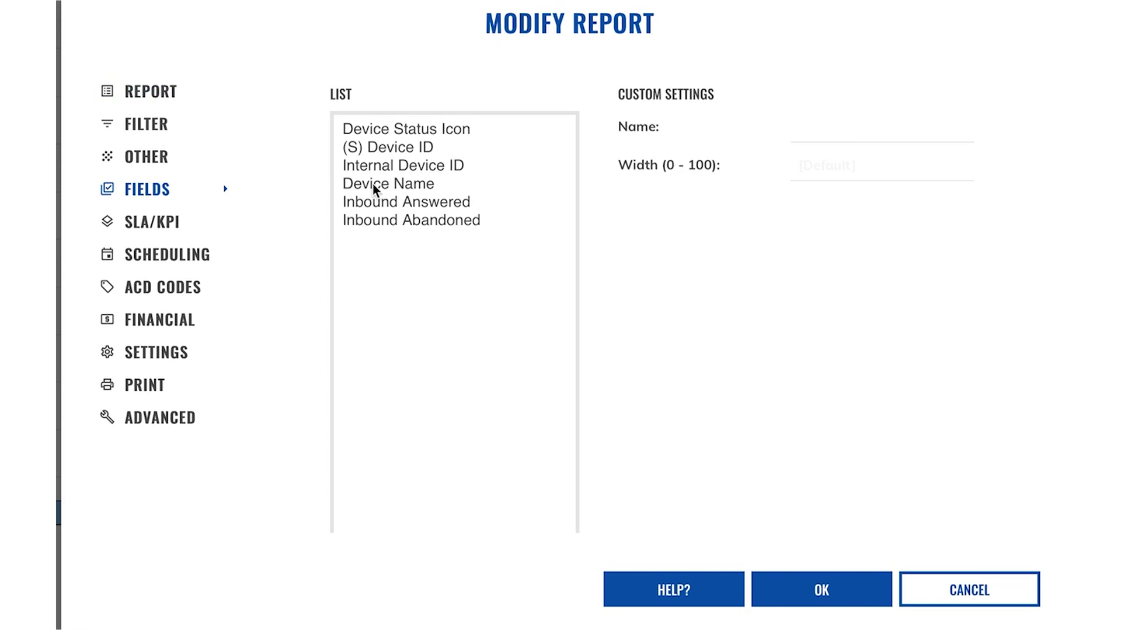
Move Device Name up two places above Device ID and apply, so chart bars show names.
left_click(374, 187)
scroll(388, 500, "down", 1)
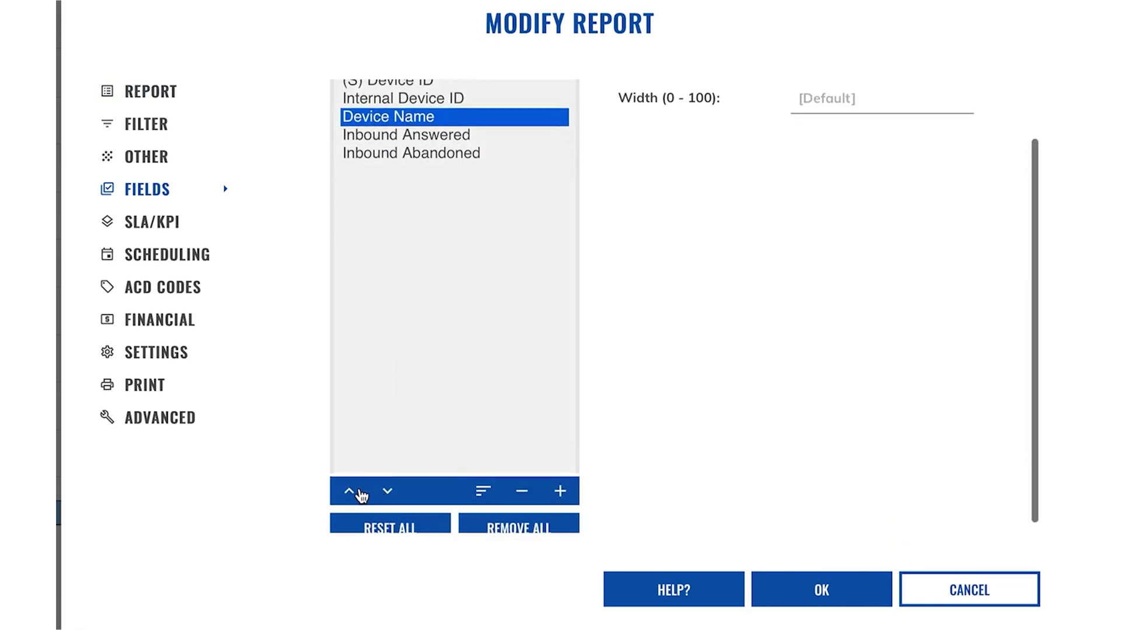
left_click(352, 492)
left_click(353, 492)
scroll(352, 492, "up", 1)
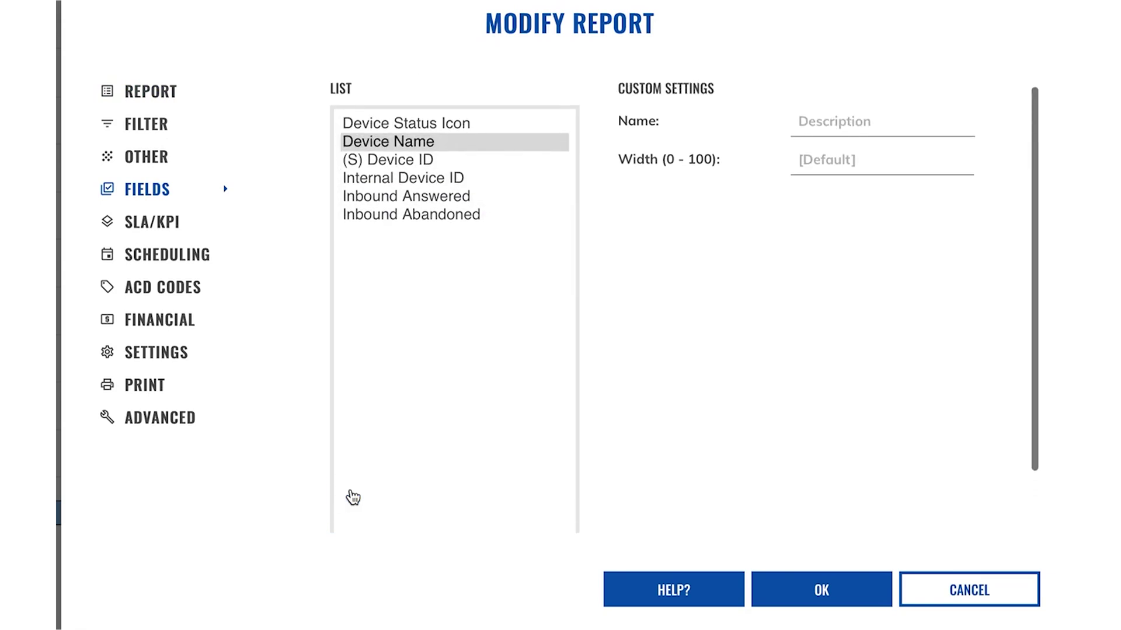
left_click(846, 603)
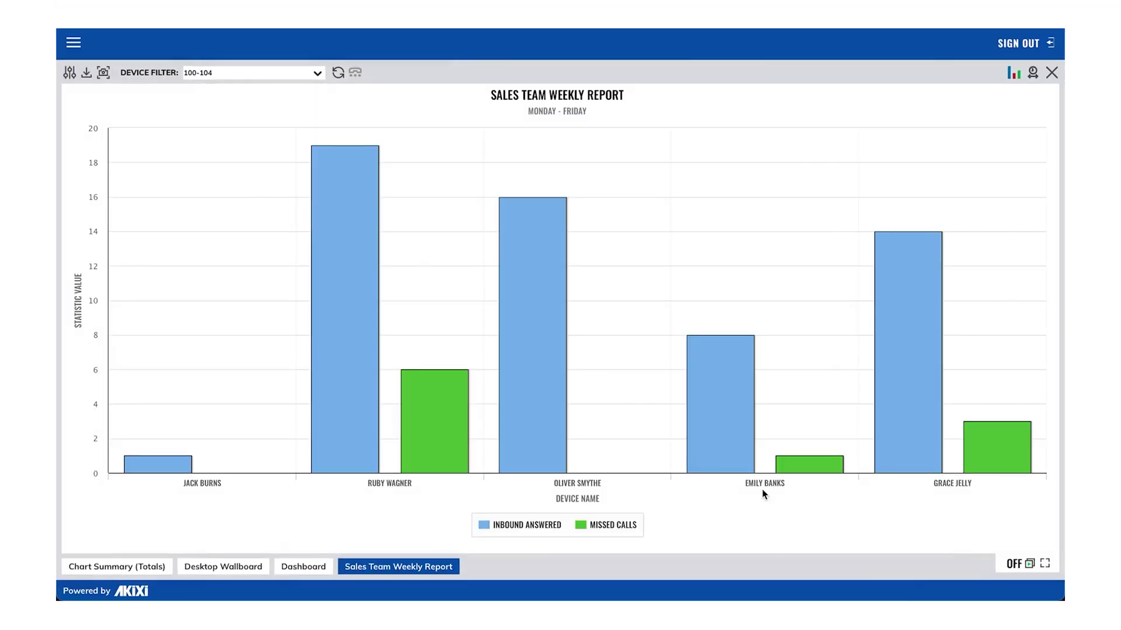
mouse_move(893, 360)
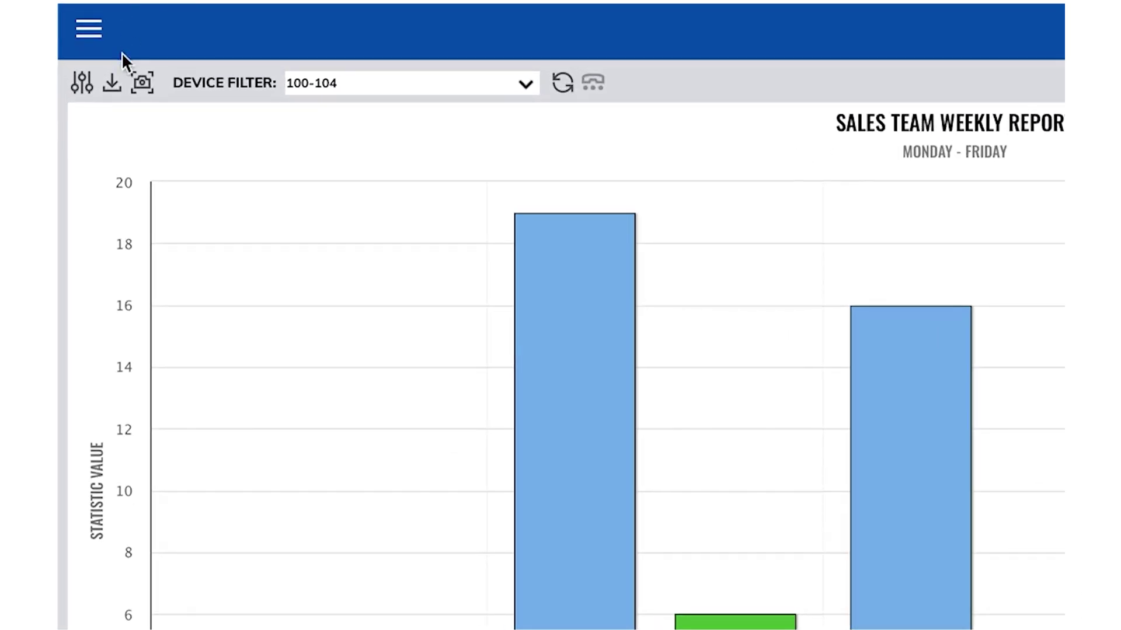
Download the report as a PDF and open Sales_Sales_Team_Weekly_Report.pdf from Downloads.
left_click(110, 84)
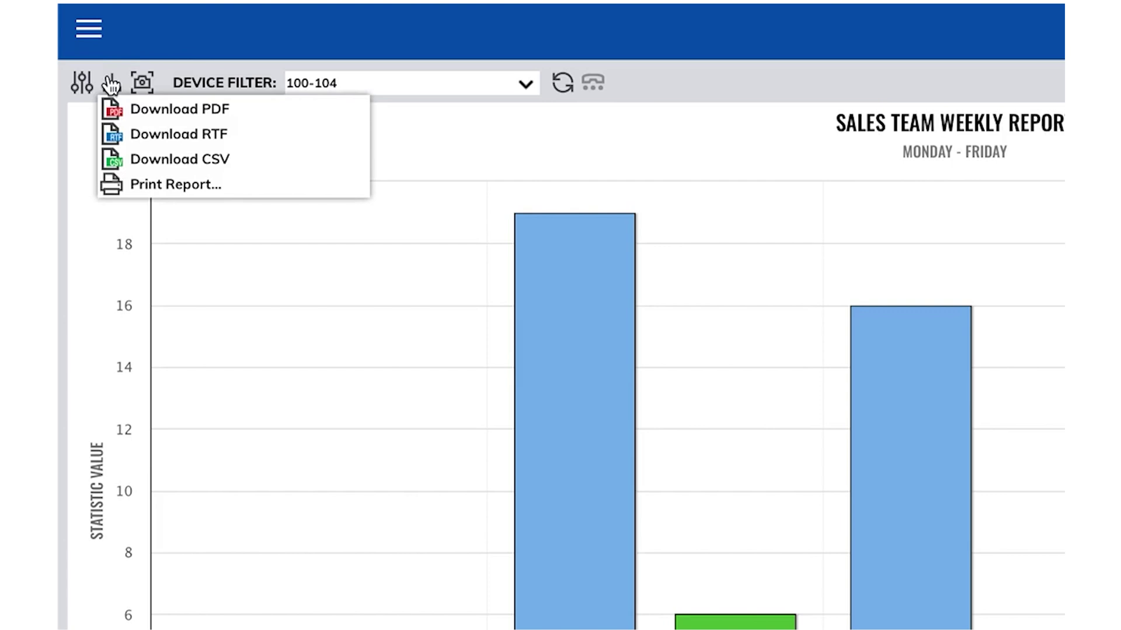
left_click(154, 111)
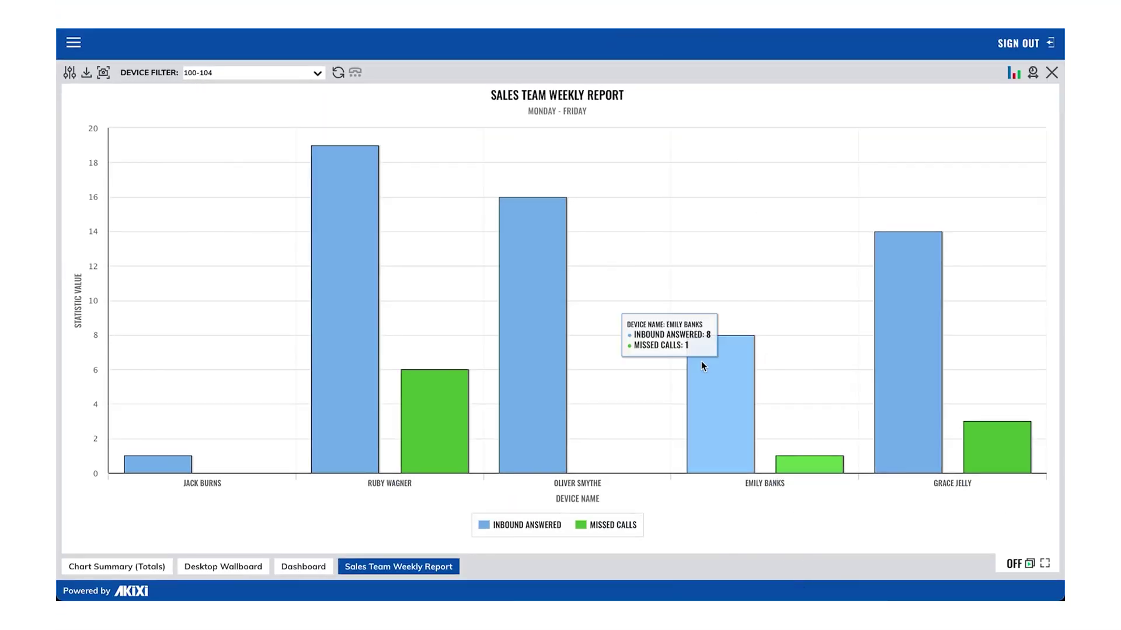
left_click(794, 577)
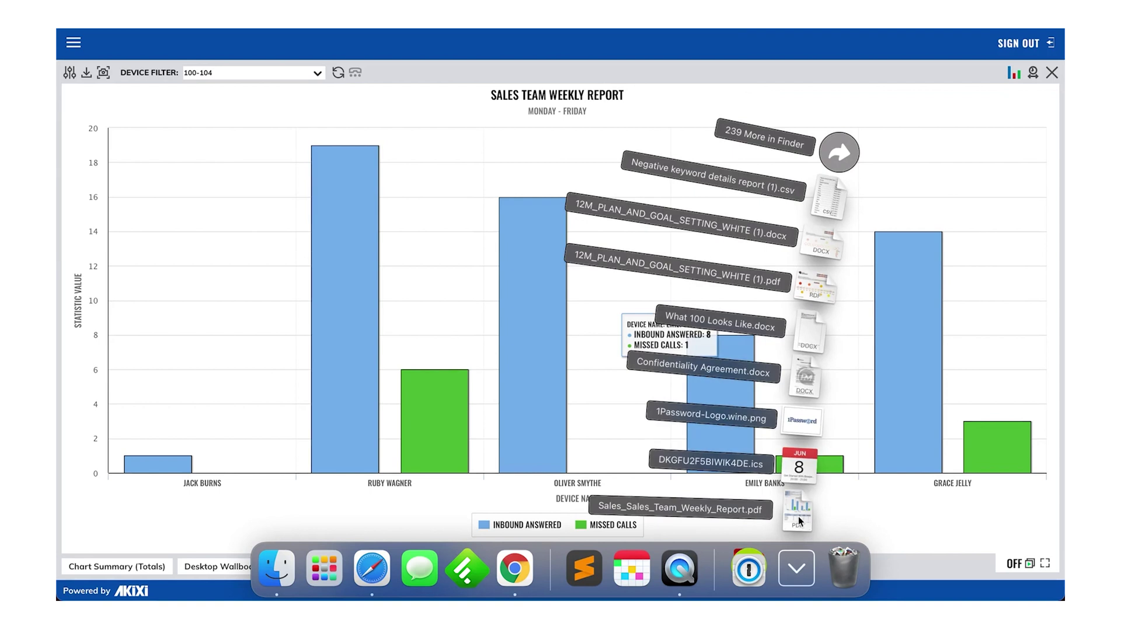
left_click(797, 522)
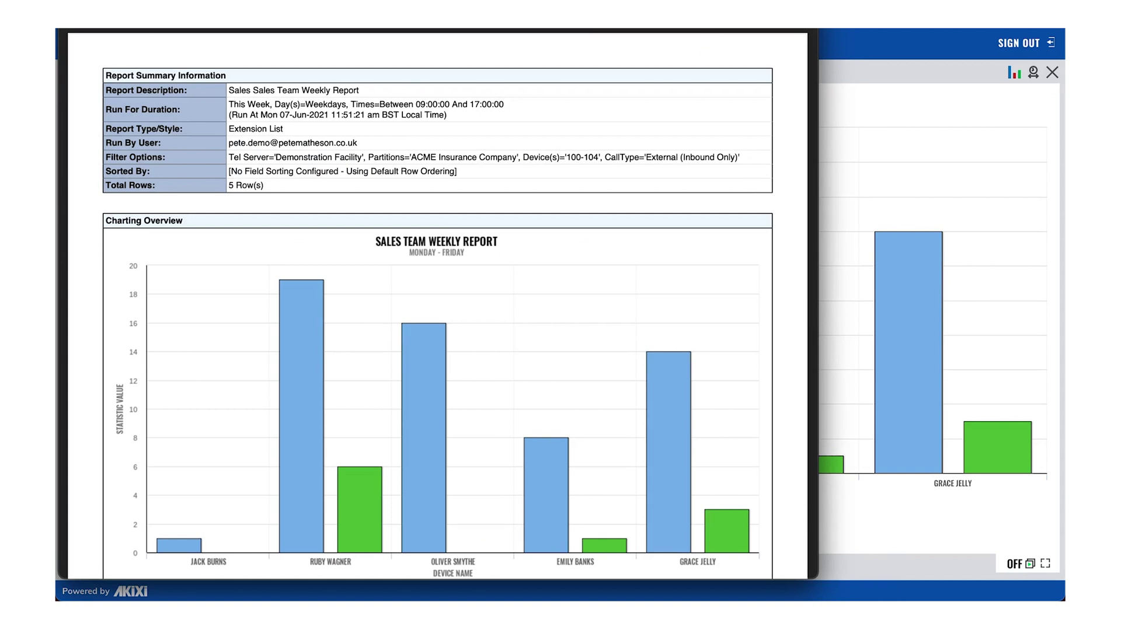
Zoom the Preview window and scroll through the summary, chart and devices 100–104 table (58 answered, 10 missed).
double_click(438, 31)
scroll(501, 104, "up", 5)
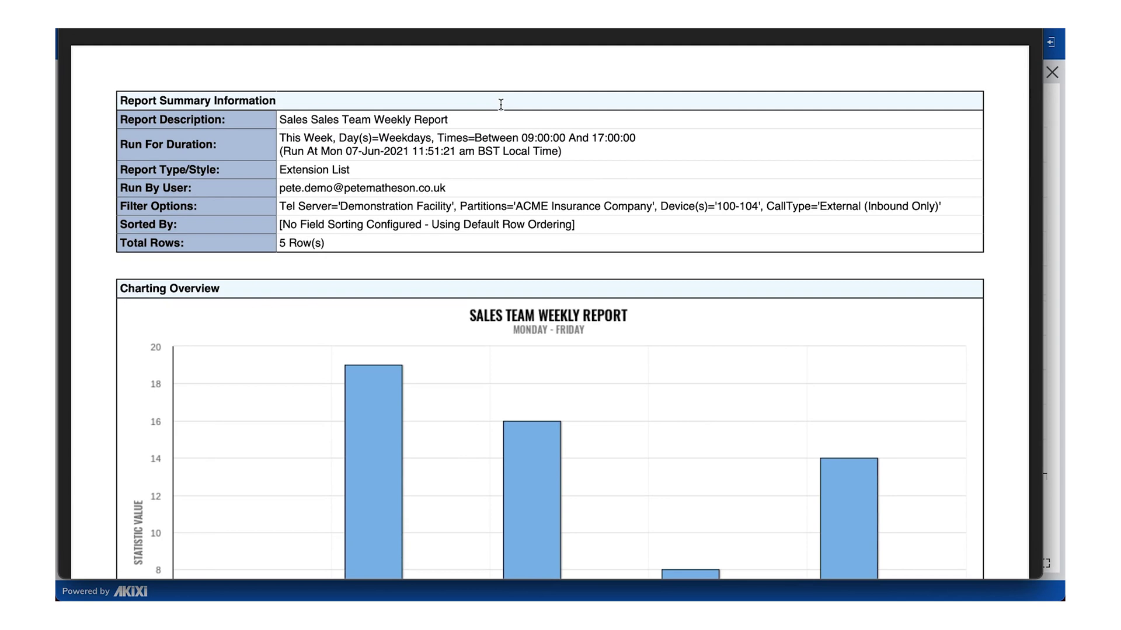
scroll(501, 104, "down", 5)
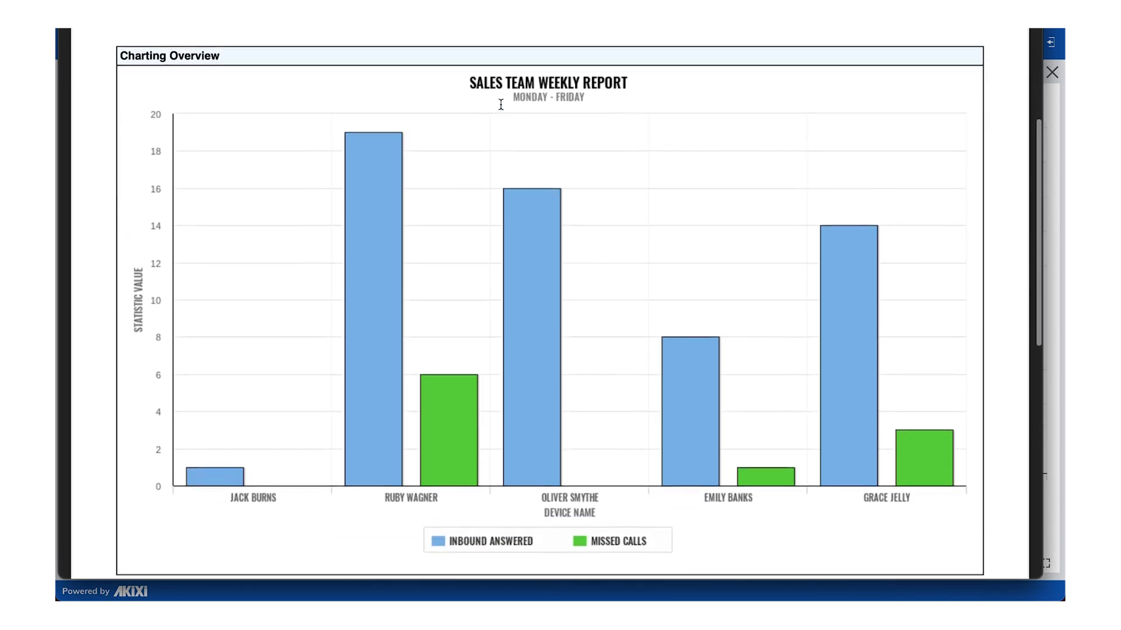
scroll(501, 104, "down", 6)
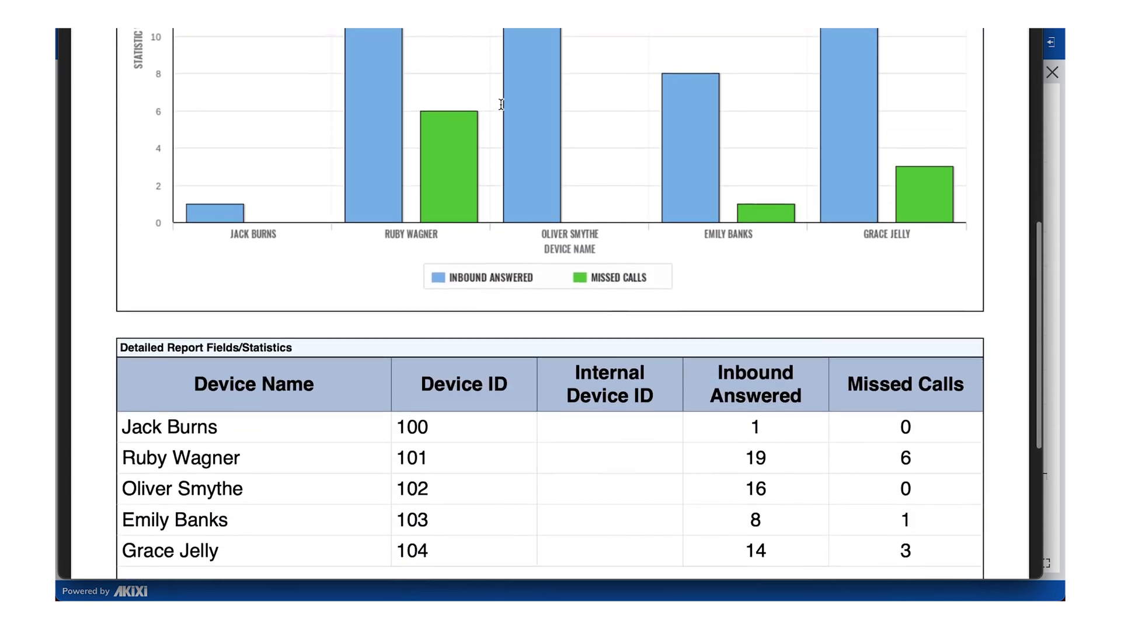
scroll(501, 103, "down", 4)
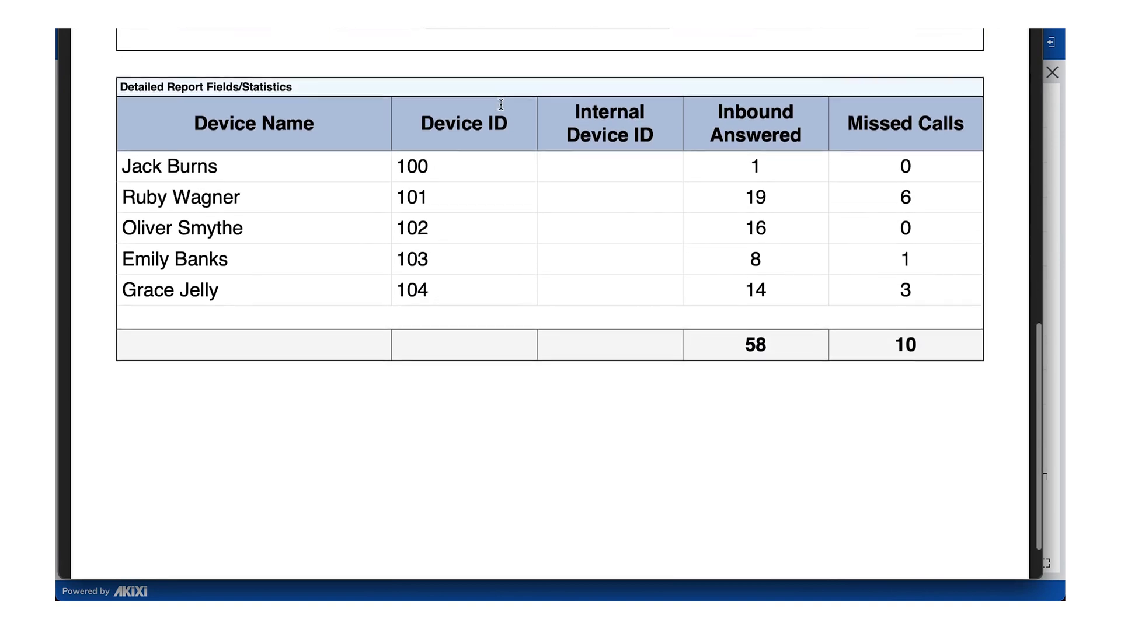